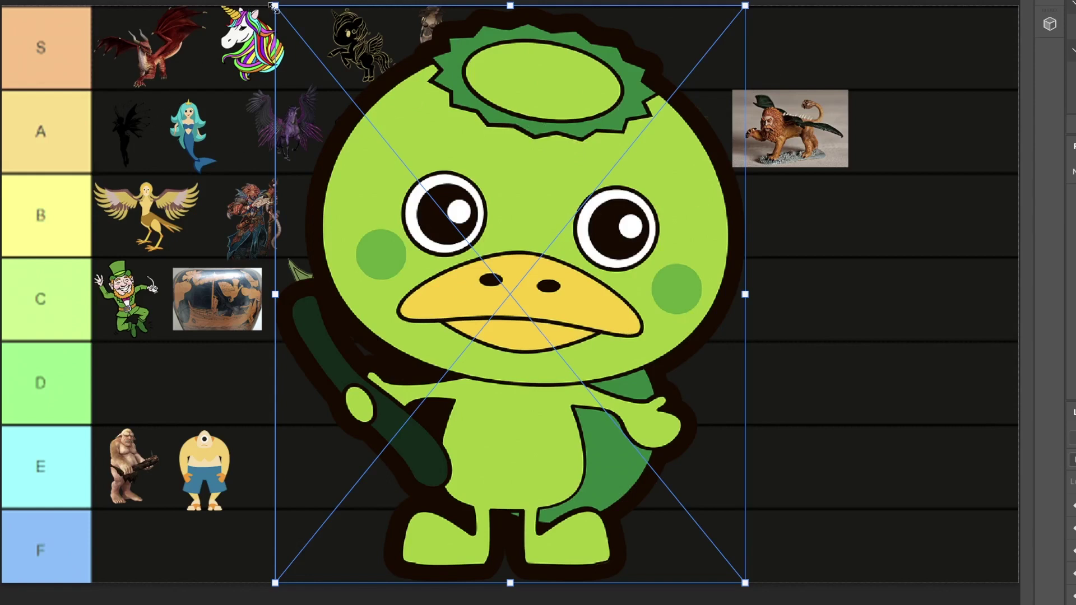
Shrink the green duck-billed kappa image to fit one row and place it in tier B after the armored red figure.
{"action": "left_click_drag", "start_coordinate": [273, 5], "coordinate": [701, 482]}
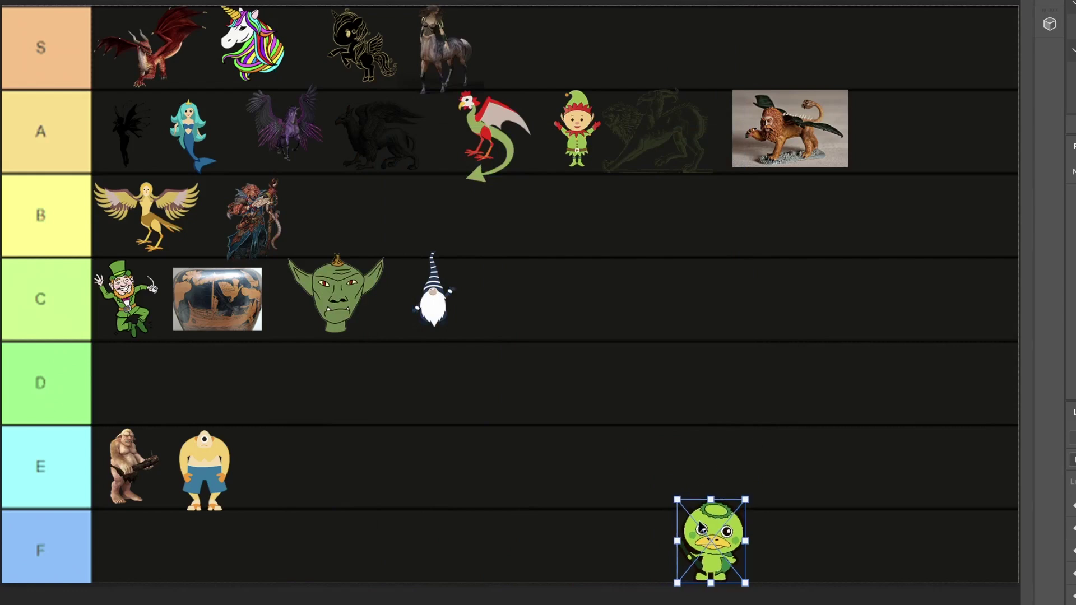
{"action": "left_click_drag", "start_coordinate": [701, 527], "coordinate": [312, 179]}
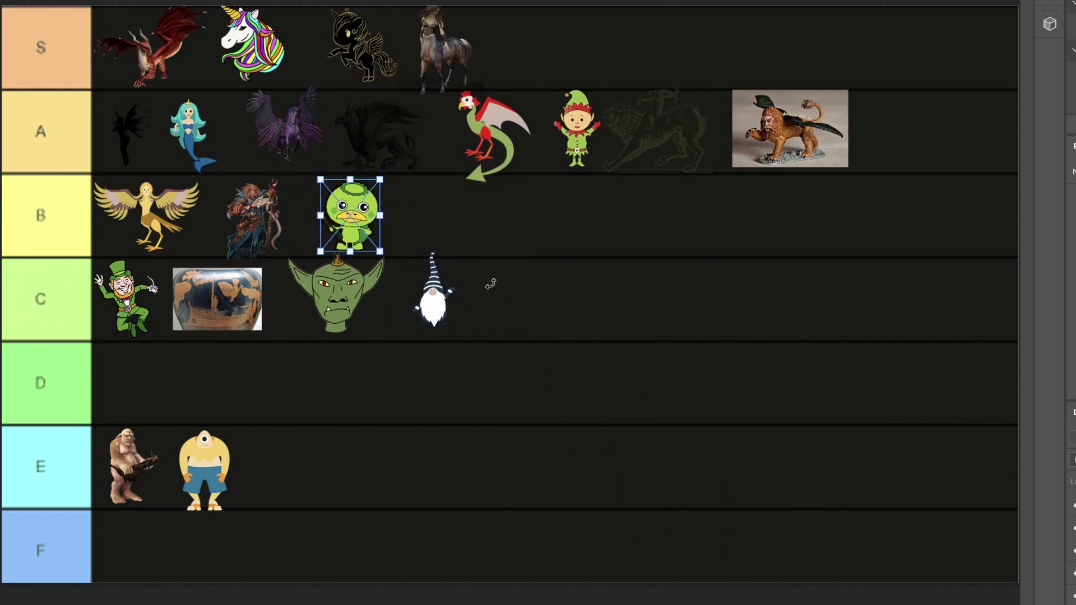
Add the green sea serpent image, scale it down to row height and place it in tier B beside the kappa.
{"action": "key", "text": "ctrl+v"}
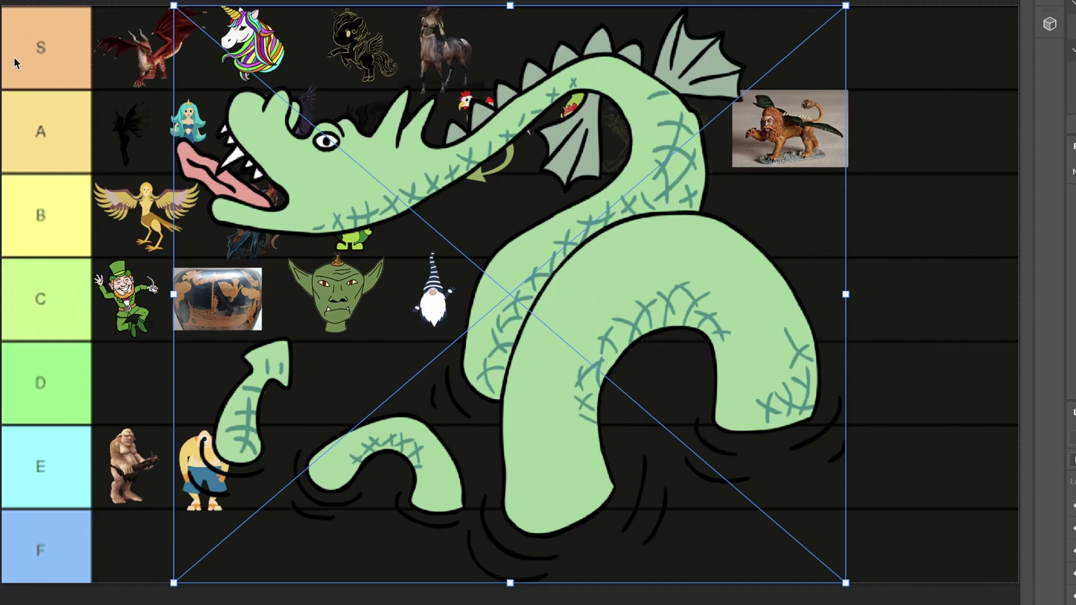
{"action": "left_click_drag", "start_coordinate": [175, 5], "coordinate": [729, 570]}
{"action": "left_click_drag", "start_coordinate": [820, 565], "coordinate": [457, 457]}
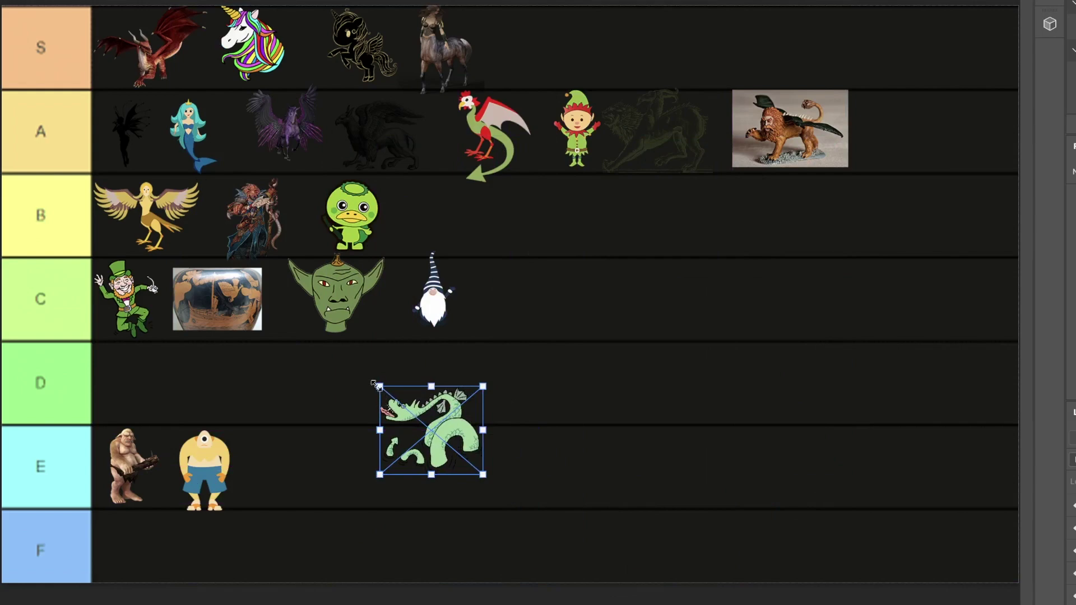
{"action": "left_click_drag", "start_coordinate": [381, 387], "coordinate": [392, 396]}
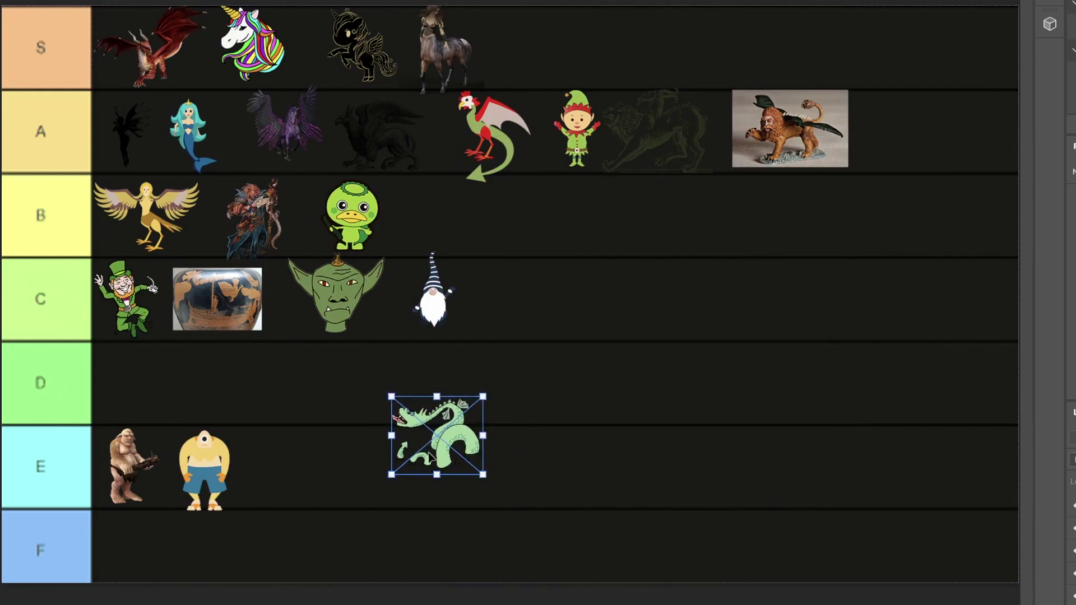
{"action": "left_click_drag", "start_coordinate": [430, 458], "coordinate": [446, 235]}
{"action": "left_click", "coordinate": [738, 290]}
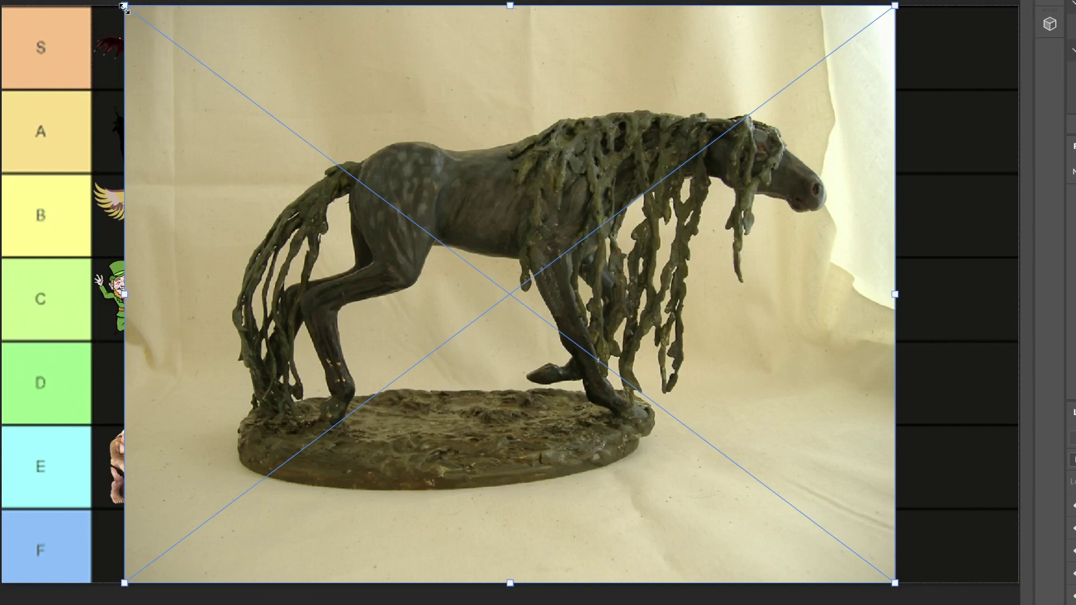
Scale the dark horse statue photo down to row height and place it in tier B after the sea serpent.
{"action": "left_click_drag", "start_coordinate": [124, 6], "coordinate": [675, 497]}
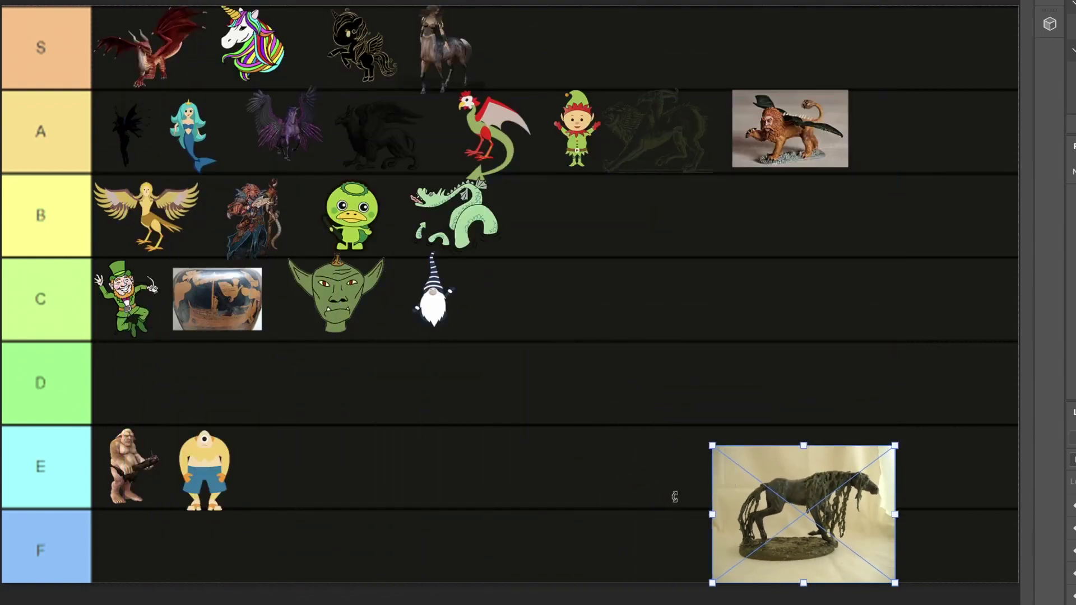
{"action": "left_click_drag", "start_coordinate": [711, 448], "coordinate": [782, 537]}
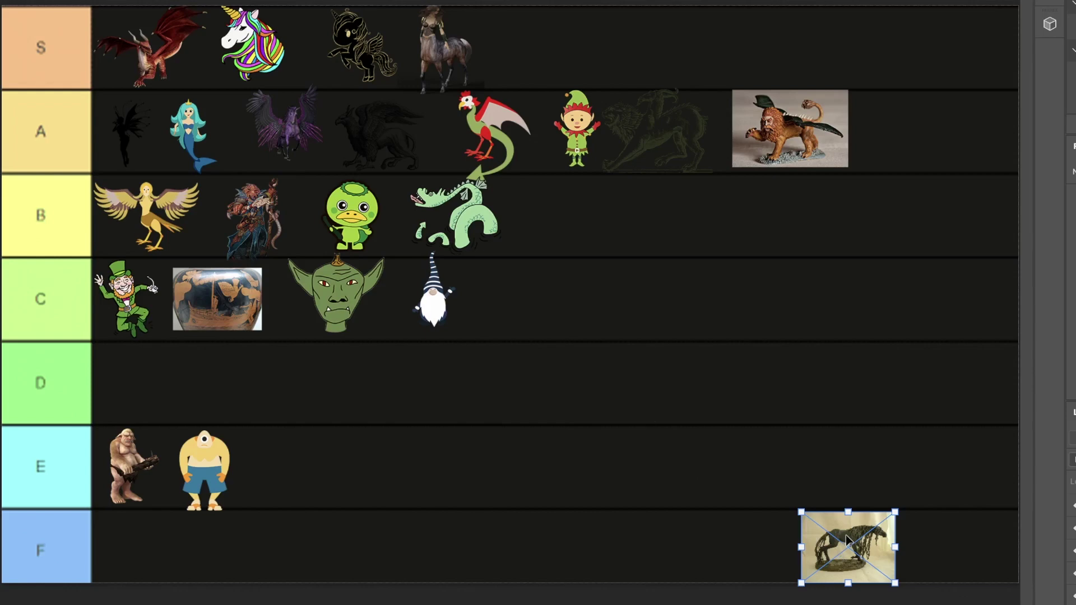
{"action": "left_click_drag", "start_coordinate": [846, 539], "coordinate": [569, 300]}
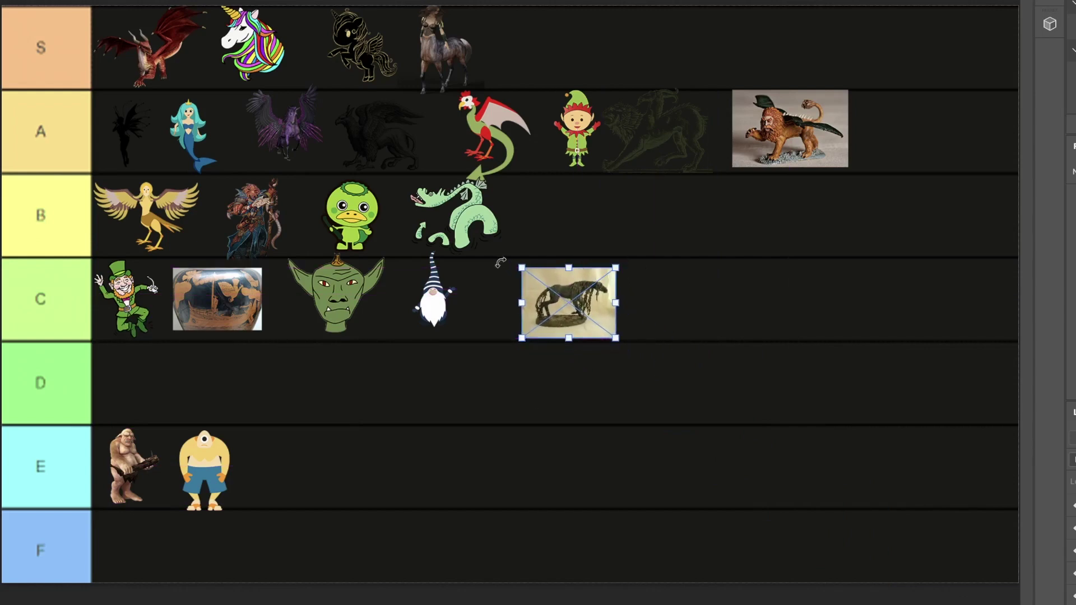
{"action": "left_click_drag", "start_coordinate": [526, 270], "coordinate": [533, 283]}
{"action": "left_click_drag", "start_coordinate": [572, 321], "coordinate": [526, 307]}
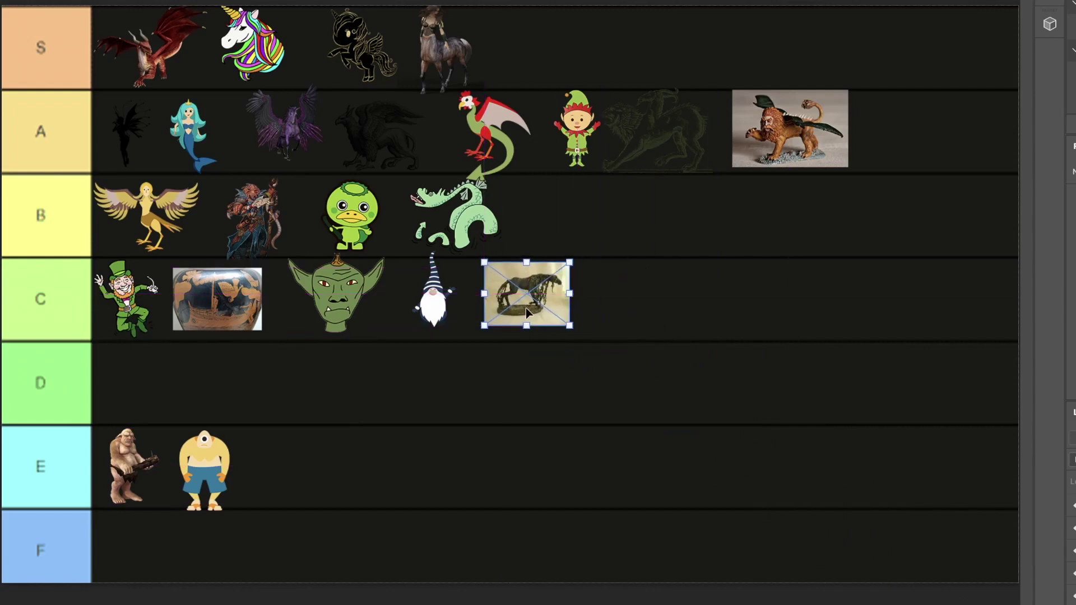
{"action": "left_click_drag", "start_coordinate": [525, 307], "coordinate": [579, 232]}
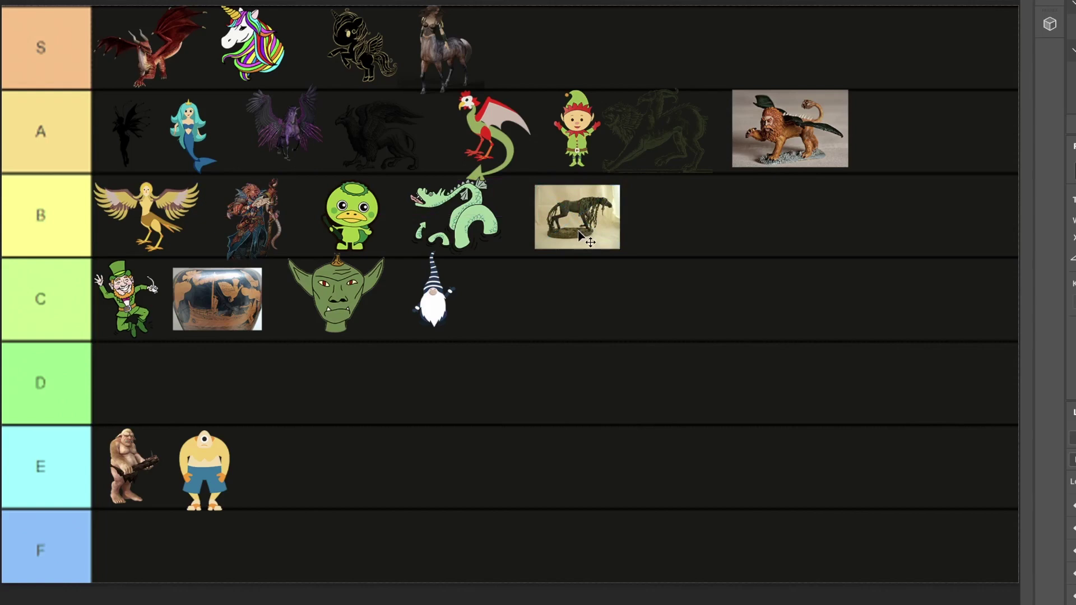
Add the blocky iron golem image, shrink it to row height and place it in tier A after the manticore photo.
{"action": "key", "text": "ctrl+v"}
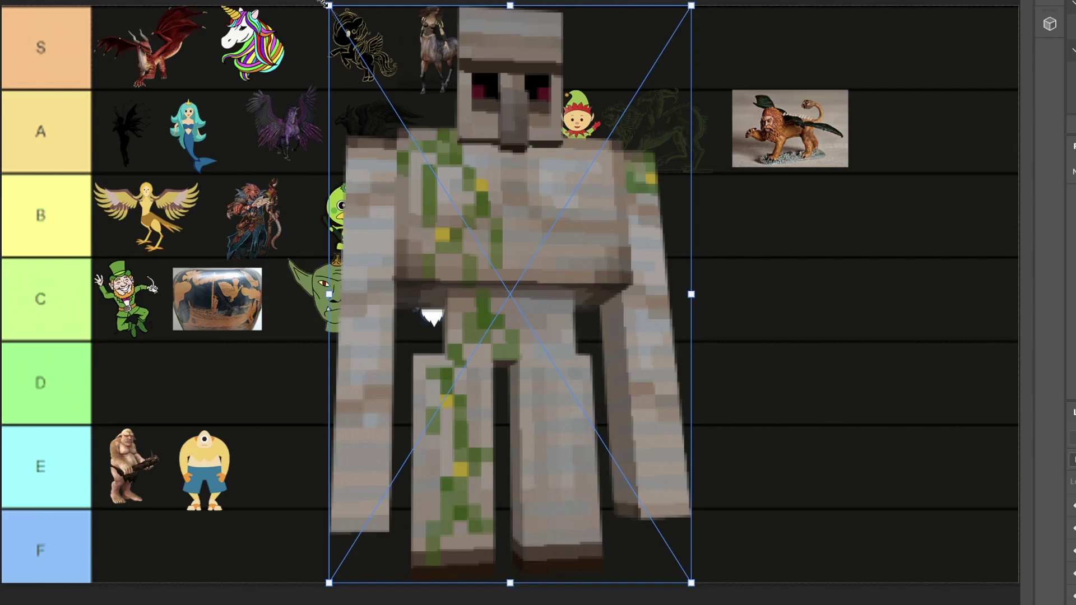
{"action": "left_click_drag", "start_coordinate": [325, 2], "coordinate": [883, 96]}
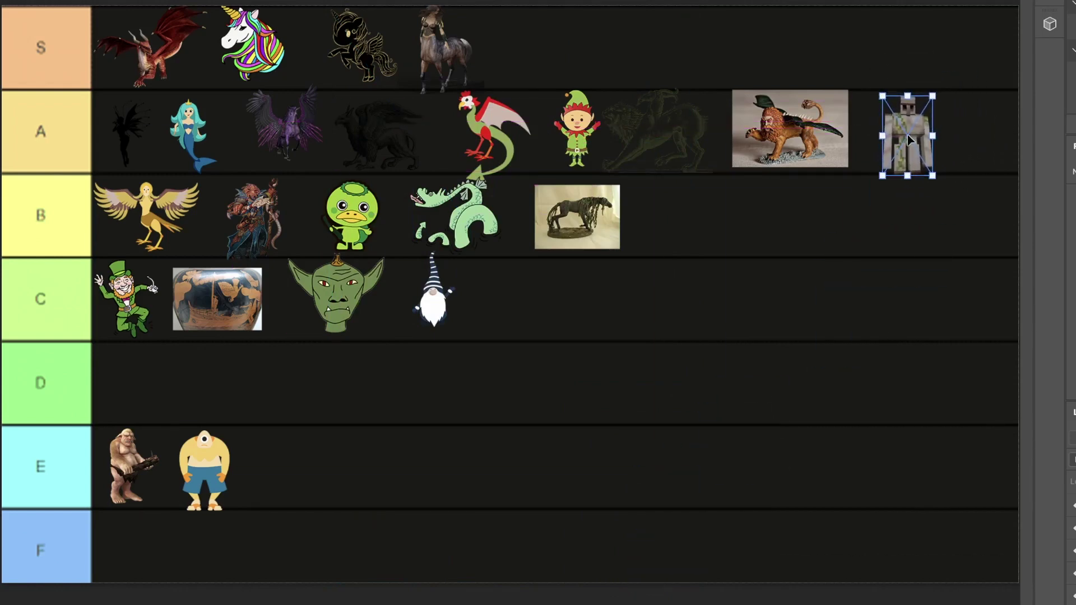
{"action": "left_click_drag", "start_coordinate": [908, 137], "coordinate": [899, 132]}
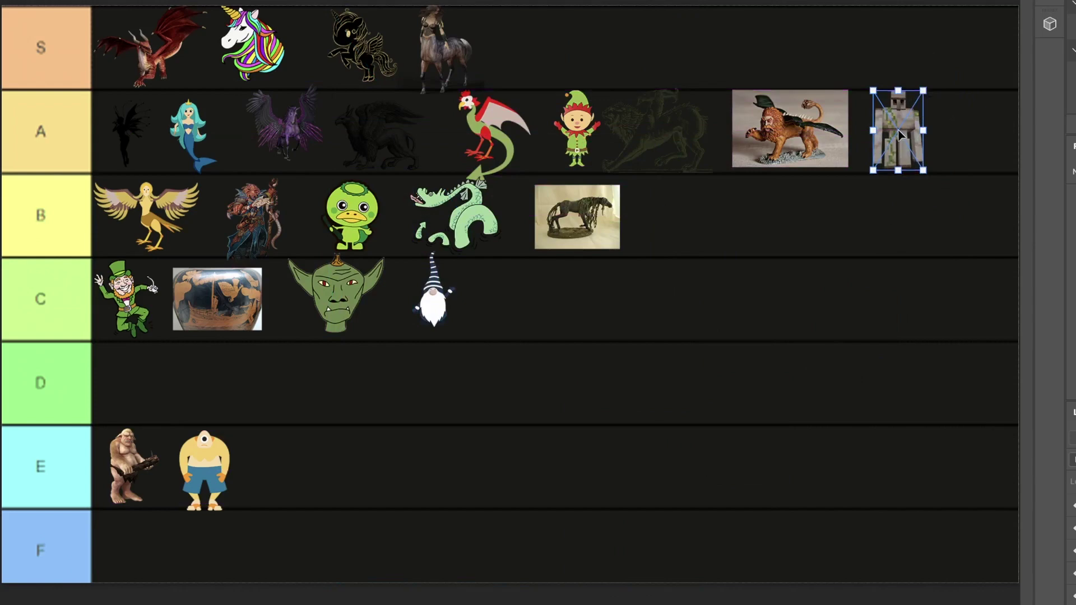
Add the sleeping stone gargoyle image, shrink it to row height and place it in tier C after the gnome.
{"action": "left_click_drag", "start_coordinate": [1065, 303], "coordinate": [543, 435]}
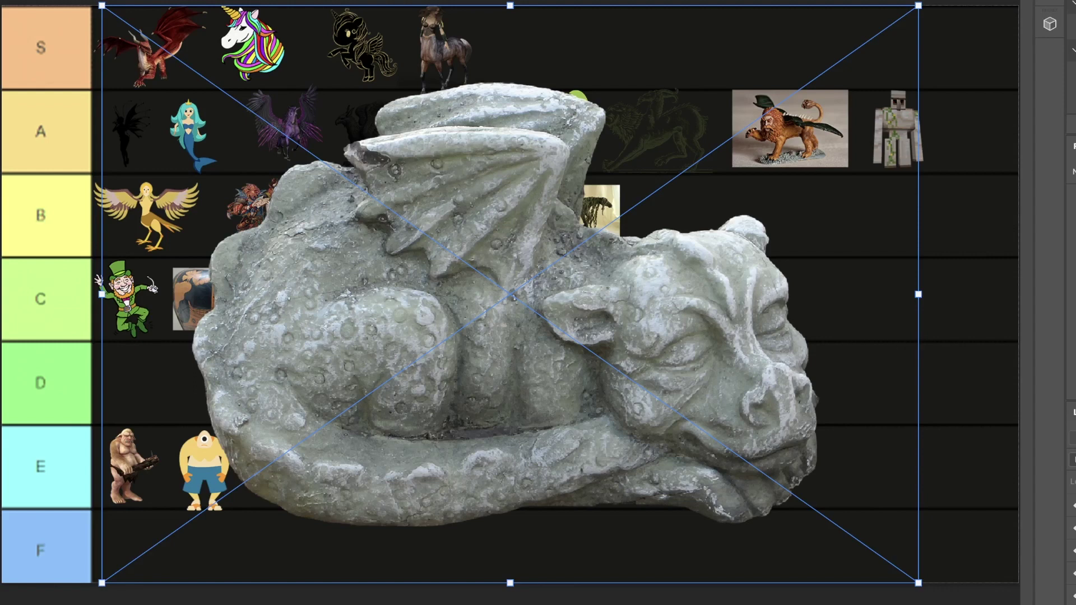
{"action": "left_click_drag", "start_coordinate": [102, 6], "coordinate": [729, 561]}
{"action": "left_click_drag", "start_coordinate": [890, 537], "coordinate": [590, 296]}
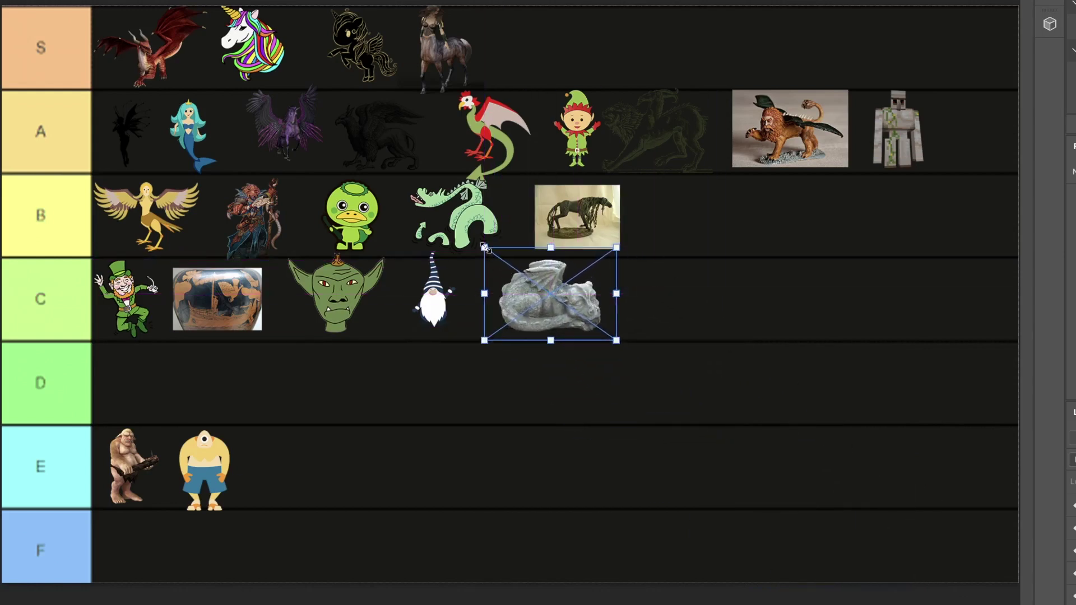
{"action": "left_click_drag", "start_coordinate": [485, 248], "coordinate": [498, 257]}
{"action": "left_click_drag", "start_coordinate": [560, 315], "coordinate": [547, 310]}
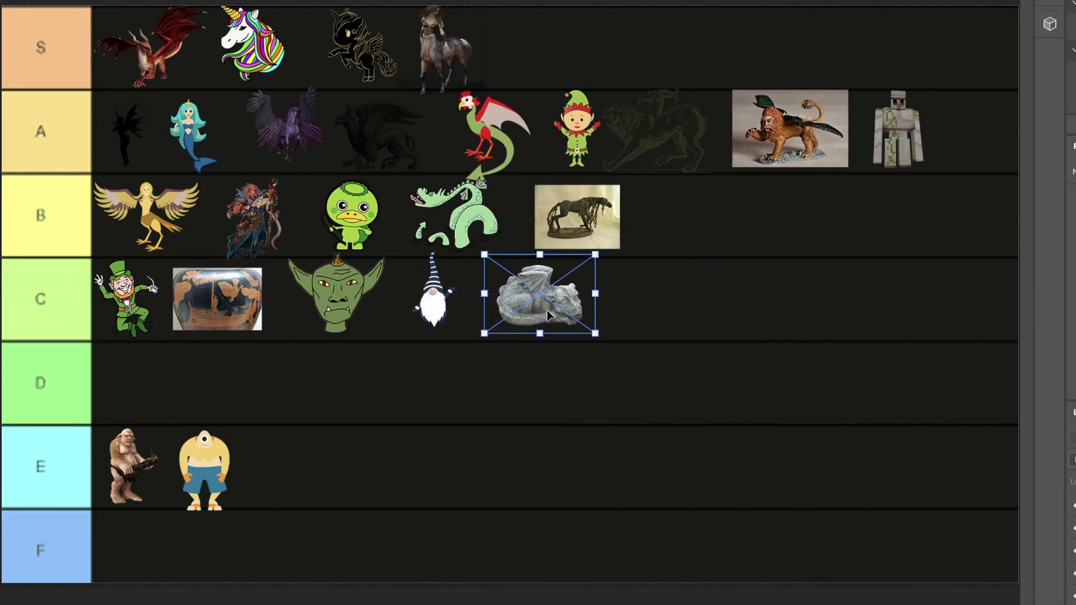
{"action": "key", "text": "Return"}
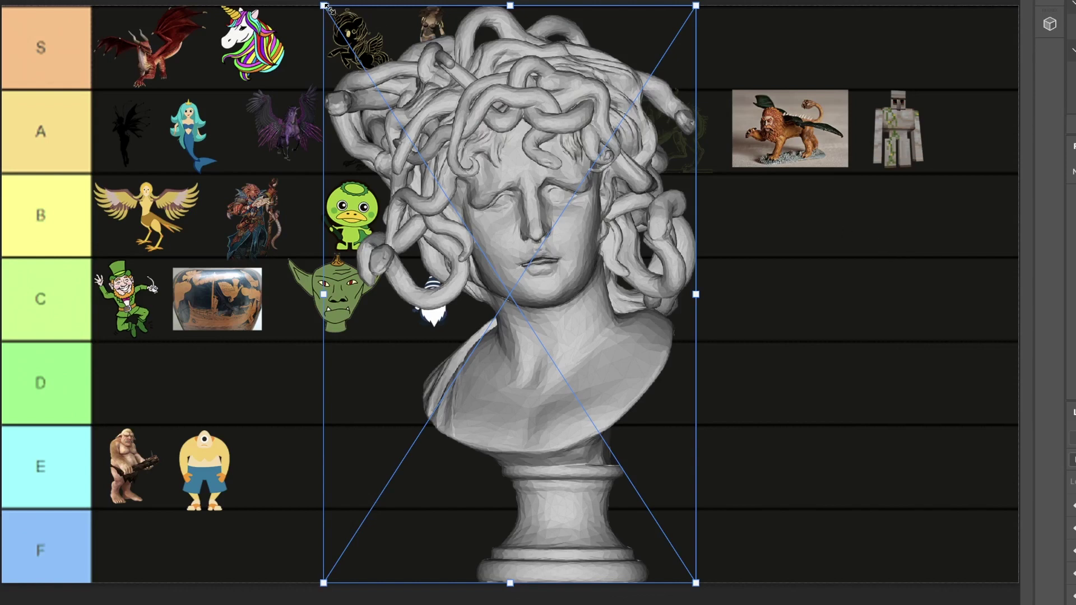
Scale the Medusa bust down to about one row high and place it in tier A after the iron golem.
{"action": "left_click_drag", "start_coordinate": [325, 7], "coordinate": [721, 434]}
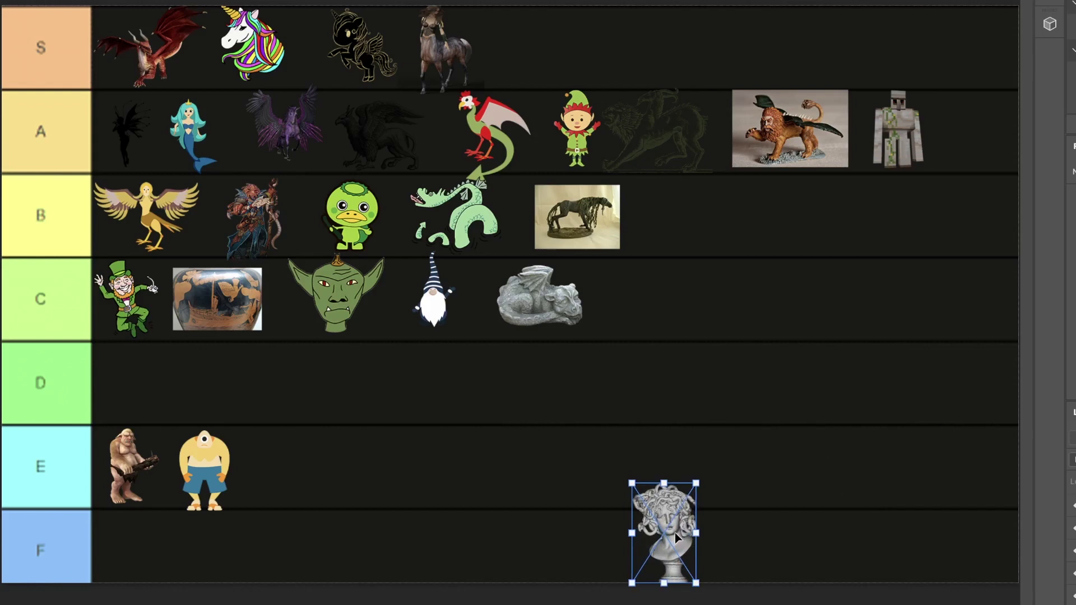
{"action": "left_click_drag", "start_coordinate": [675, 533], "coordinate": [774, 354]}
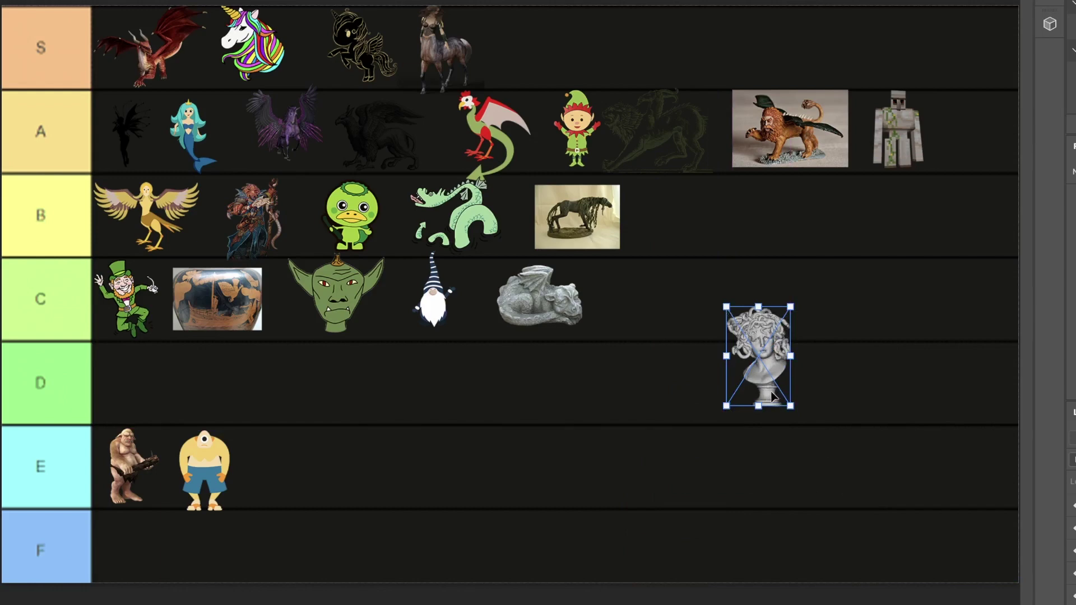
{"action": "left_click_drag", "start_coordinate": [760, 375], "coordinate": [963, 151]}
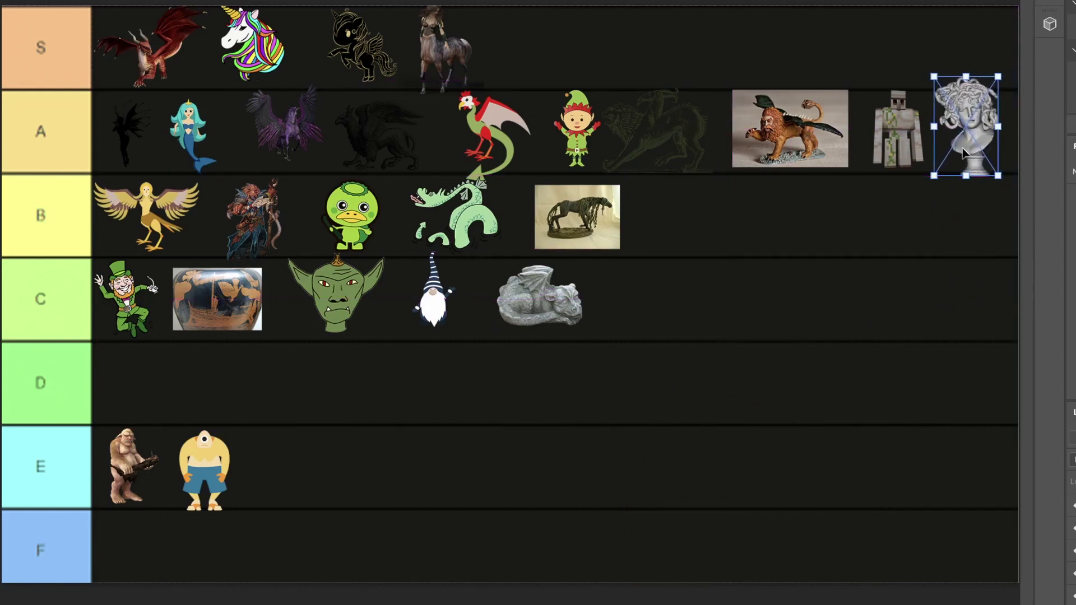
{"action": "left_click", "coordinate": [956, 178]}
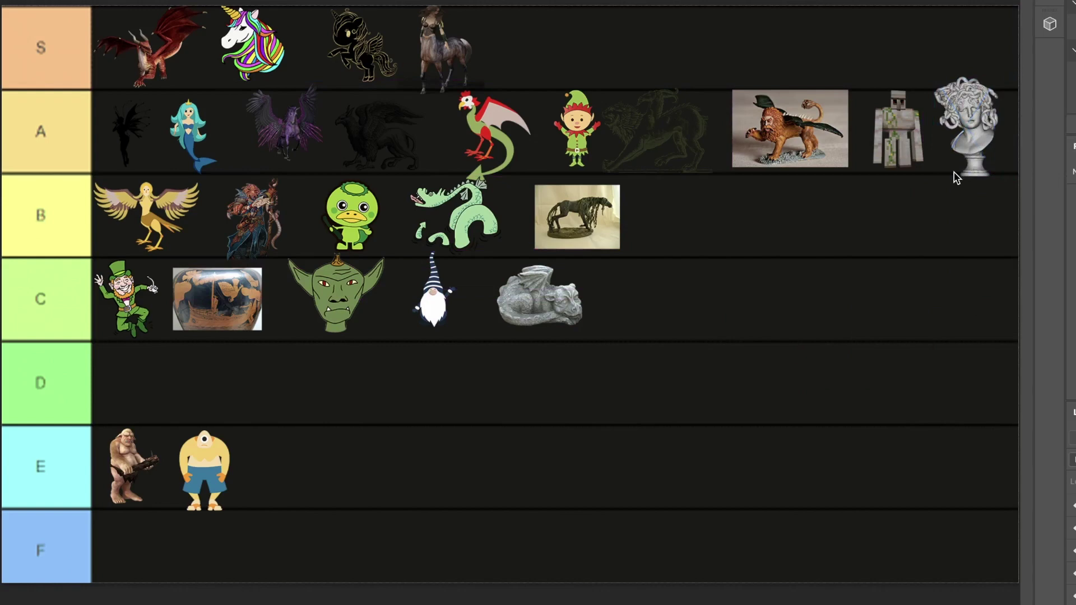
Add the black minotaur line drawing and shrink it to slightly more than one row high.
{"action": "key", "text": "ctrl+v"}
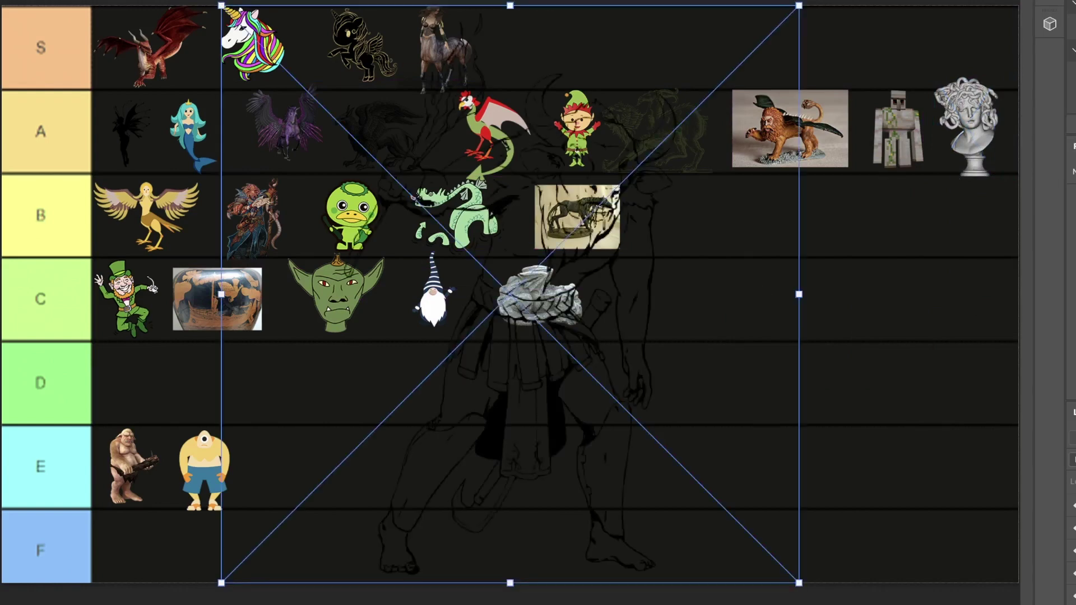
{"action": "left_click_drag", "start_coordinate": [359, 45], "coordinate": [572, 50]}
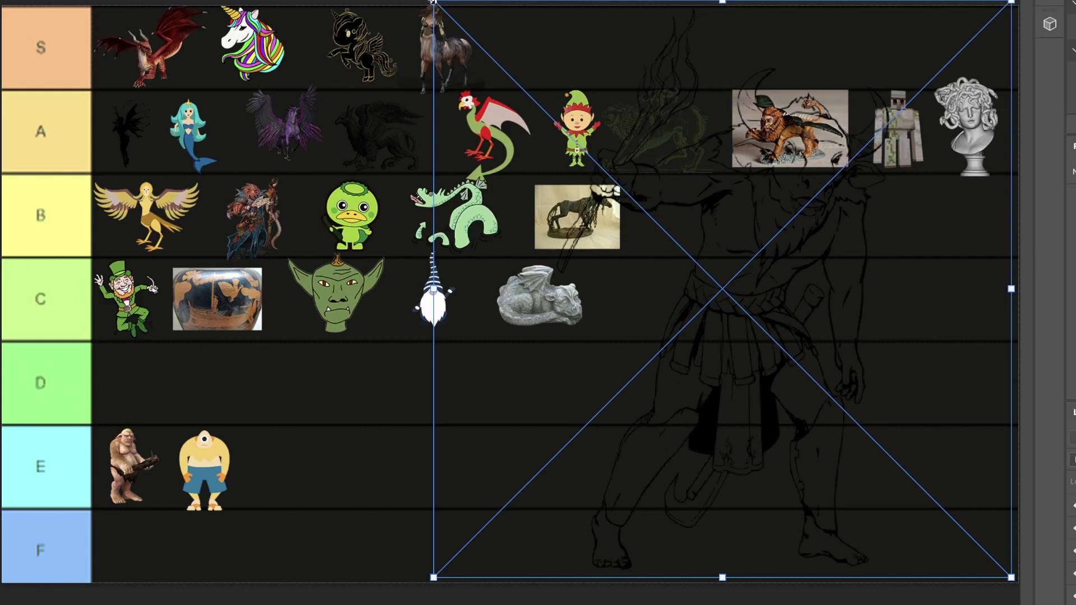
{"action": "left_click_drag", "start_coordinate": [434, 2], "coordinate": [848, 426]}
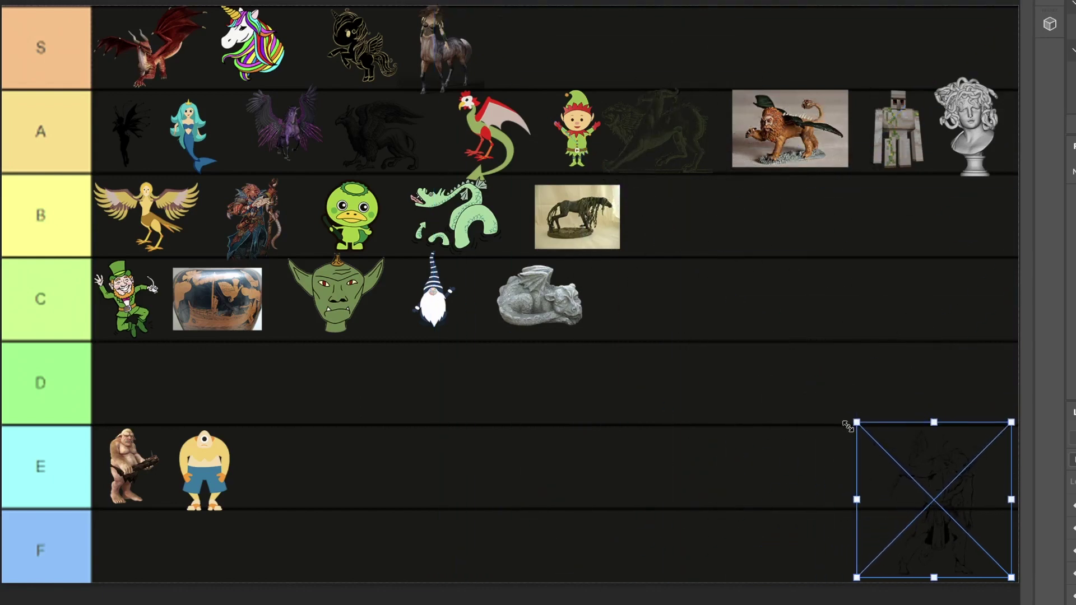
{"action": "left_click_drag", "start_coordinate": [932, 481], "coordinate": [695, 320]}
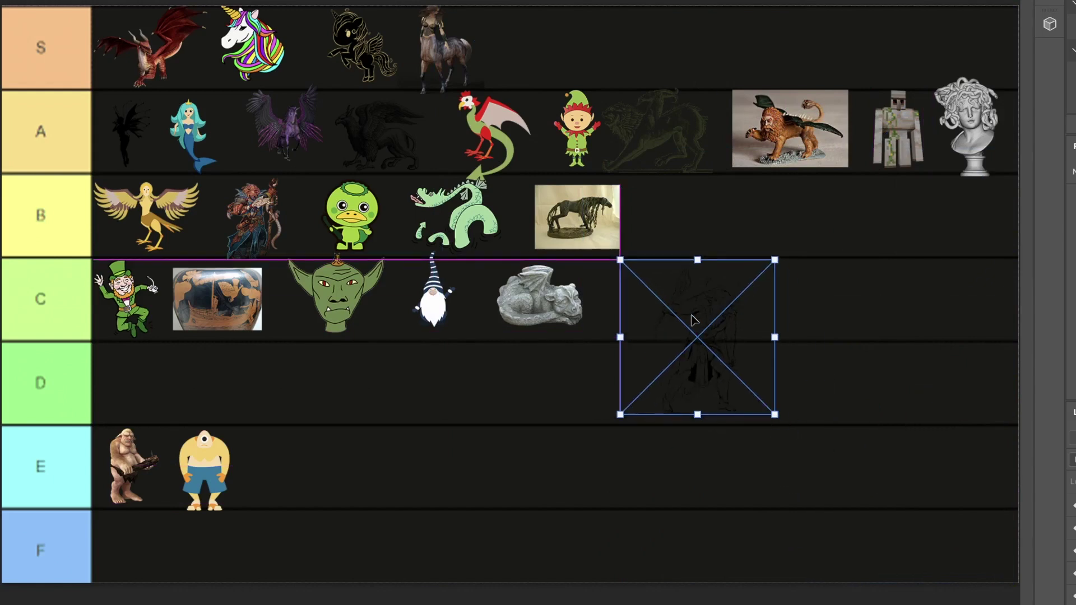
{"action": "left_click_drag", "start_coordinate": [620, 261], "coordinate": [671, 328]}
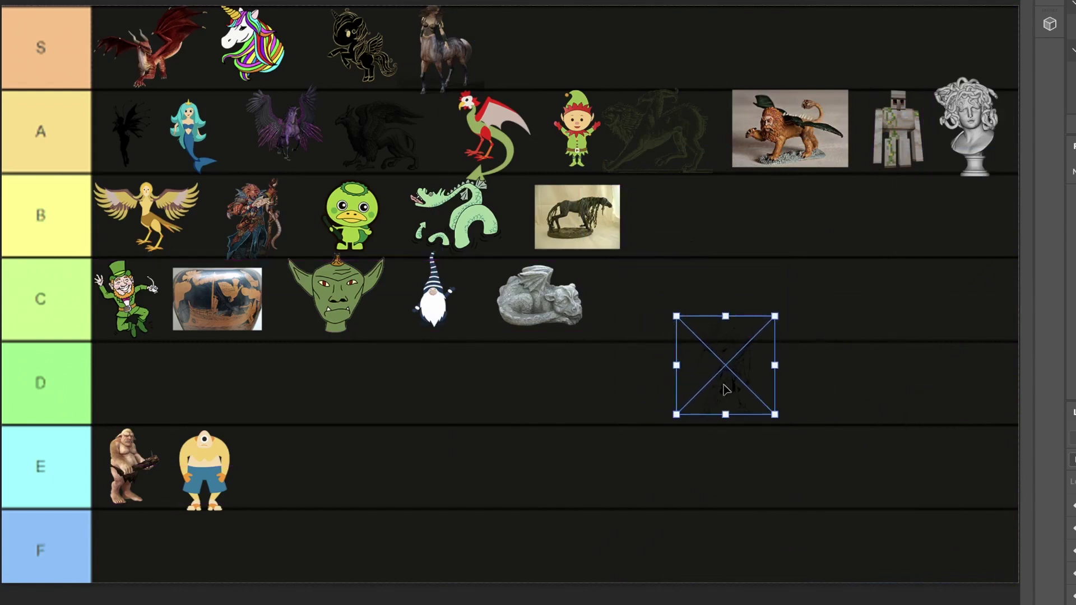
{"action": "left_click_drag", "start_coordinate": [725, 391], "coordinate": [708, 463]}
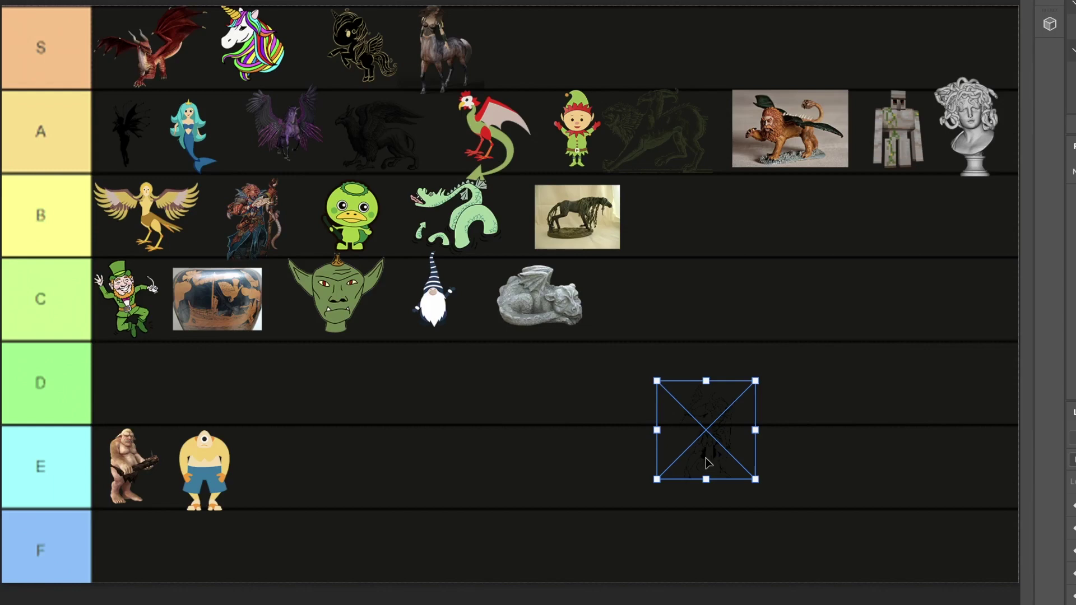
Move the minotaur line drawing into tier S after the centaur and reduce it slightly to fit.
{"action": "left_click_drag", "start_coordinate": [692, 460], "coordinate": [507, 83]}
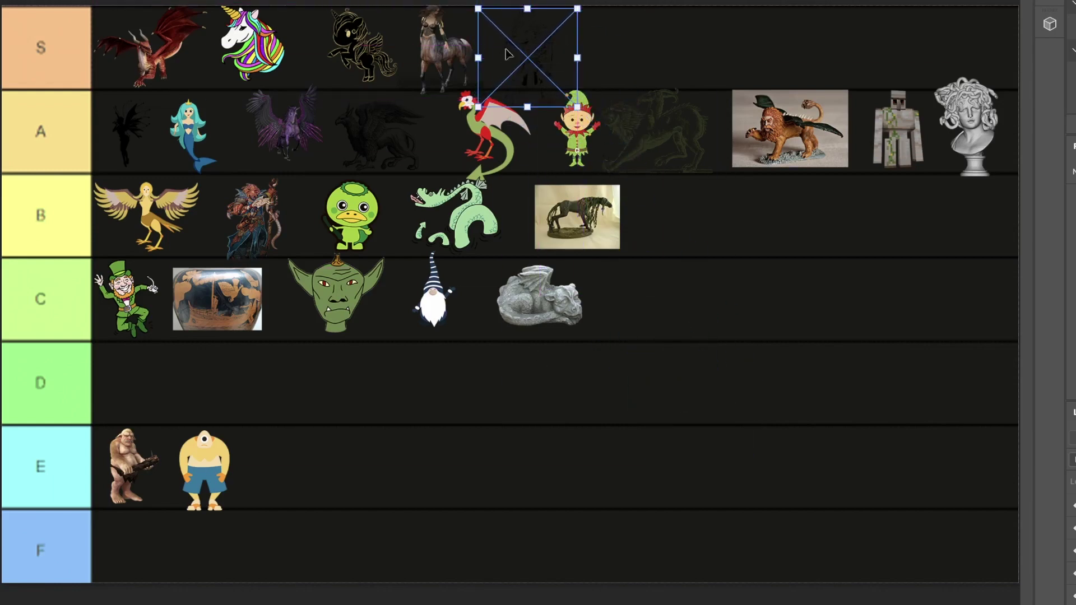
{"action": "left_click_drag", "start_coordinate": [475, 7], "coordinate": [482, 14]}
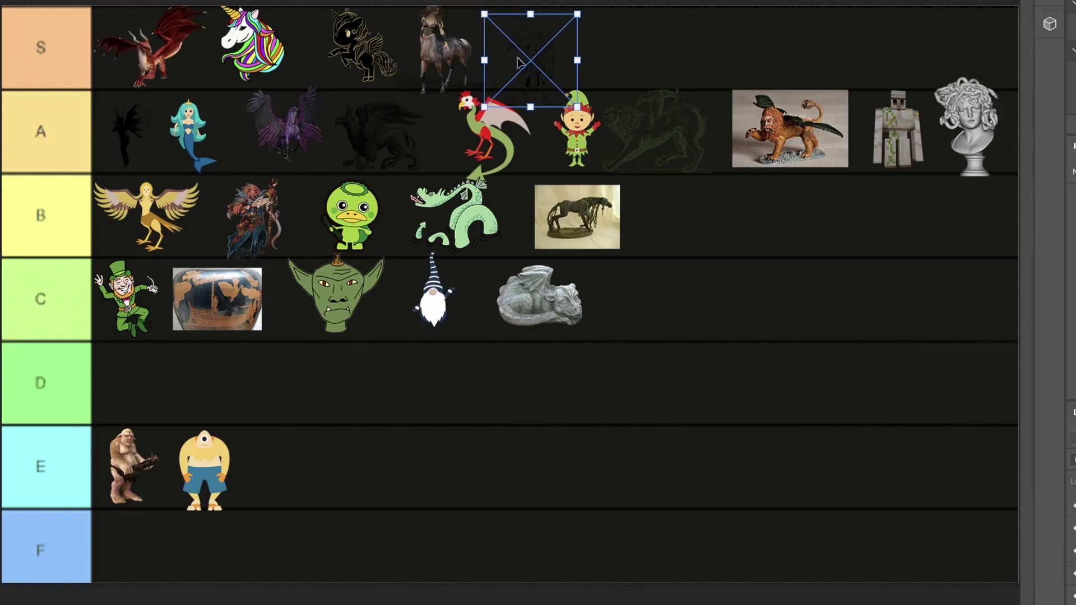
{"action": "left_click_drag", "start_coordinate": [524, 64], "coordinate": [522, 58]}
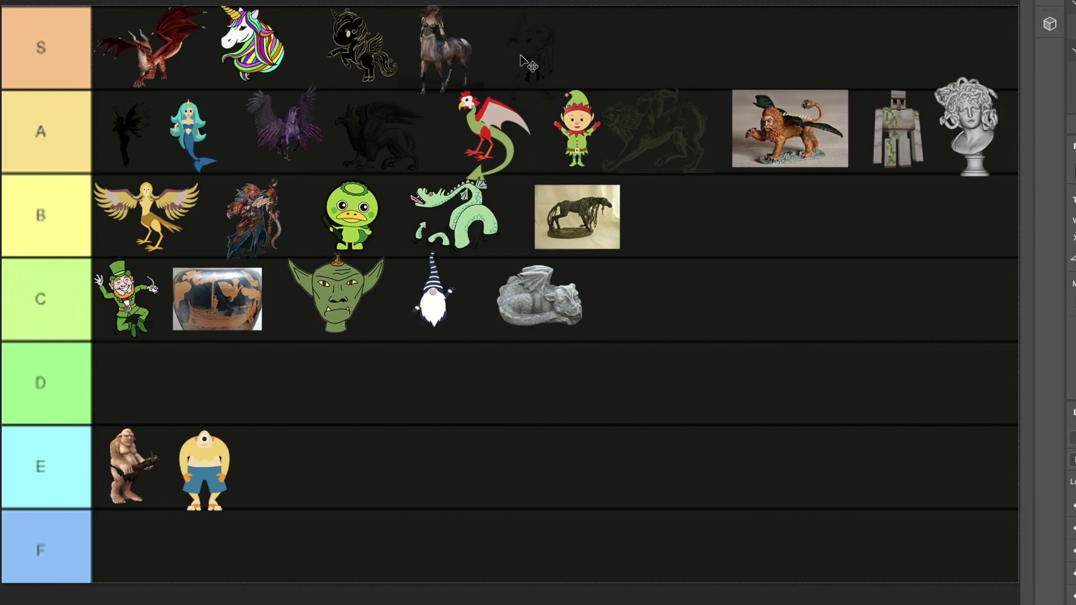
Put a purple rounded rectangle behind the minotaur line drawing and shift both up to fit within the tier S row.
{"action": "key", "text": "ctrl+v"}
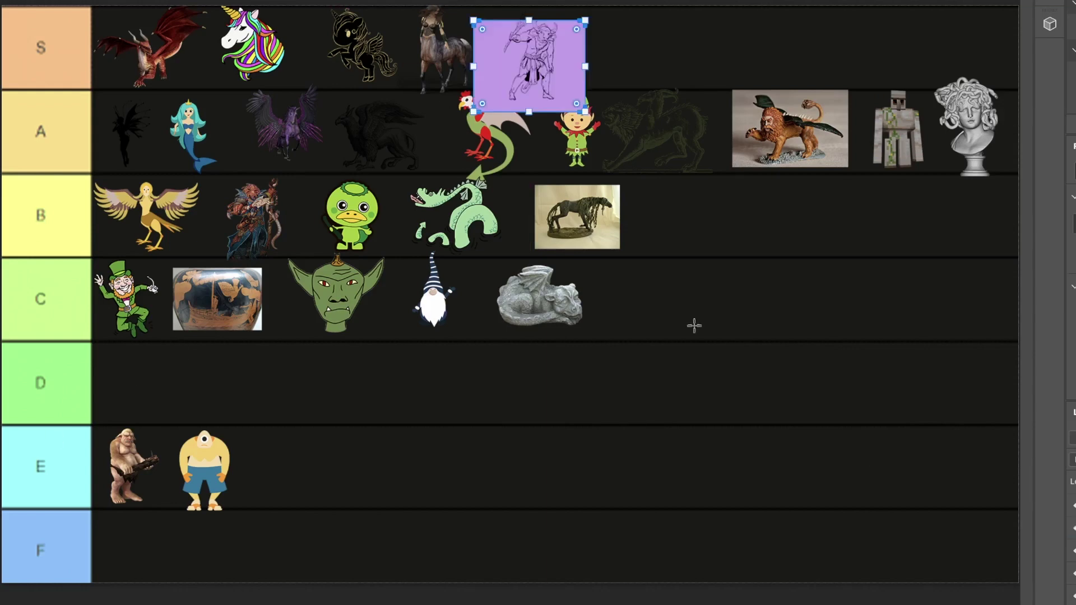
{"action": "left_click_drag", "start_coordinate": [572, 73], "coordinate": [571, 66]}
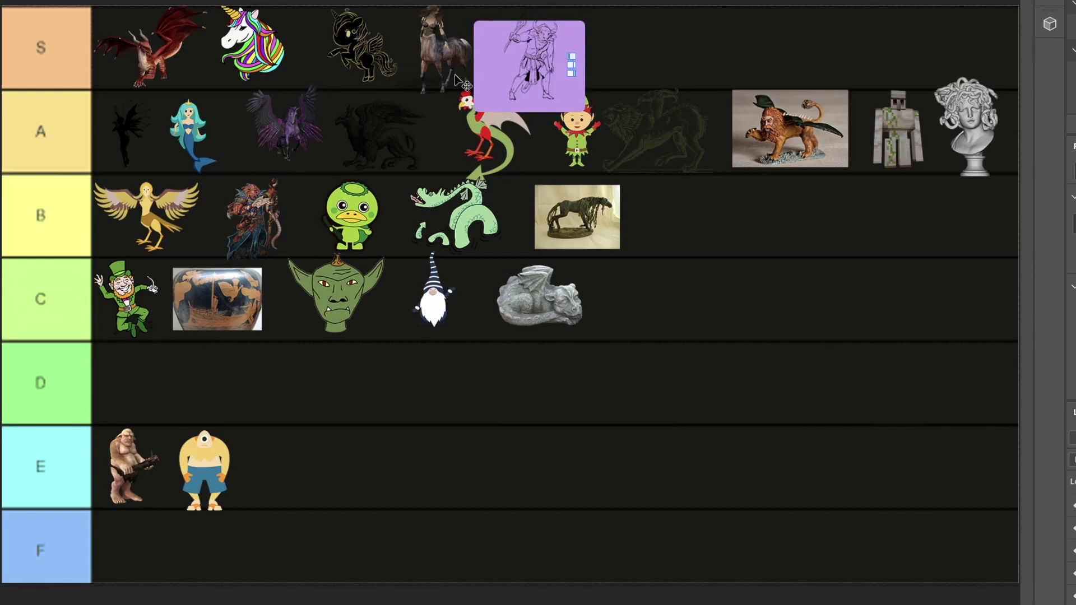
{"action": "left_click_drag", "start_coordinate": [485, 72], "coordinate": [488, 53]}
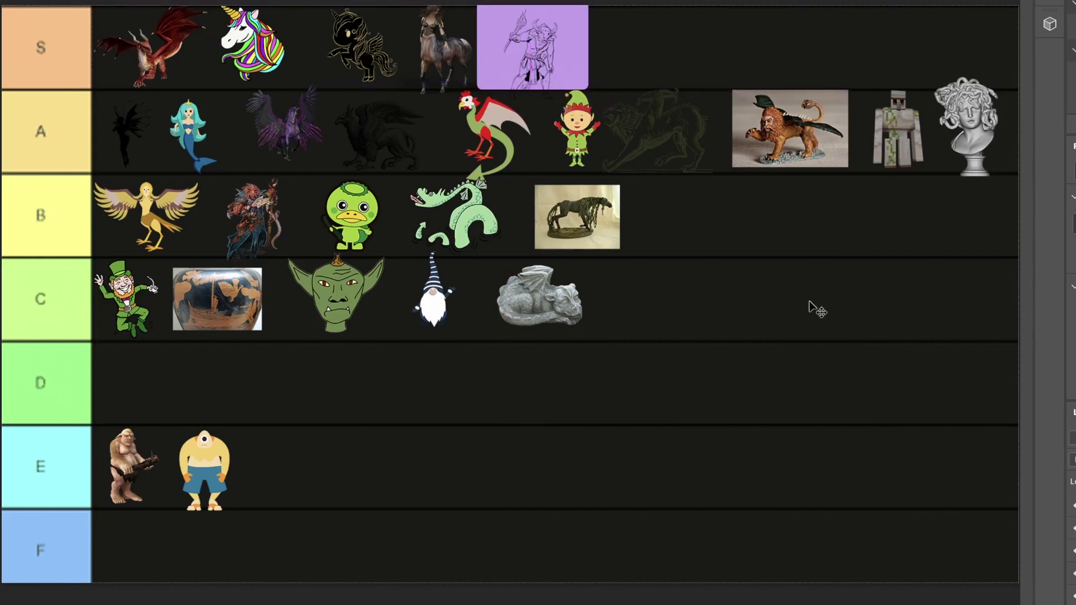
Add the black silhouette of a witch-like figure with a cat, scale it to about one row high and place it in tier S after the minotaur.
{"action": "key", "text": "ctrl+v"}
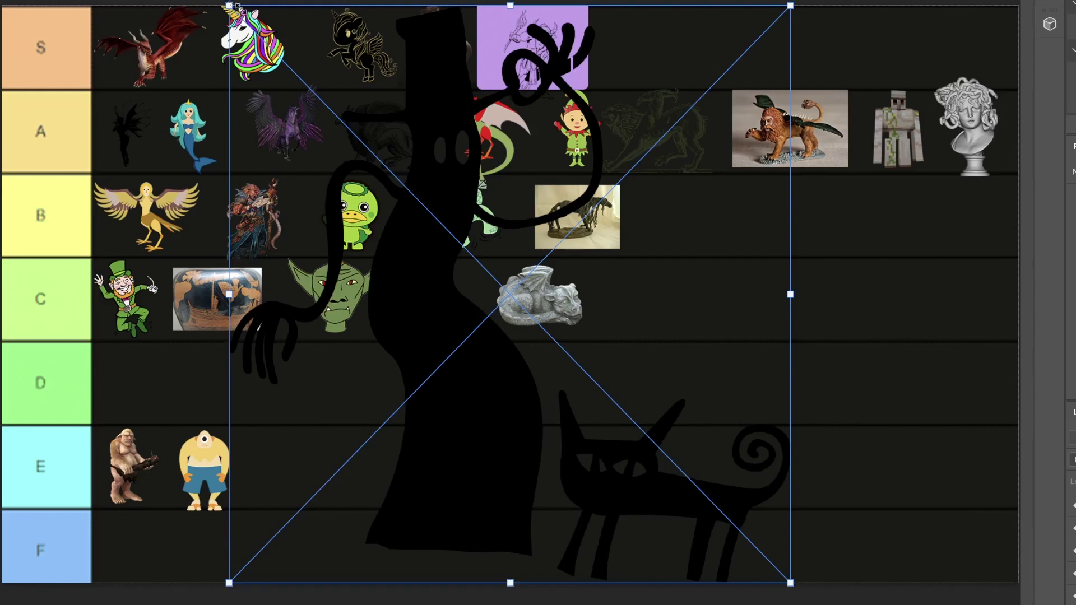
{"action": "left_click_drag", "start_coordinate": [230, 6], "coordinate": [751, 452]}
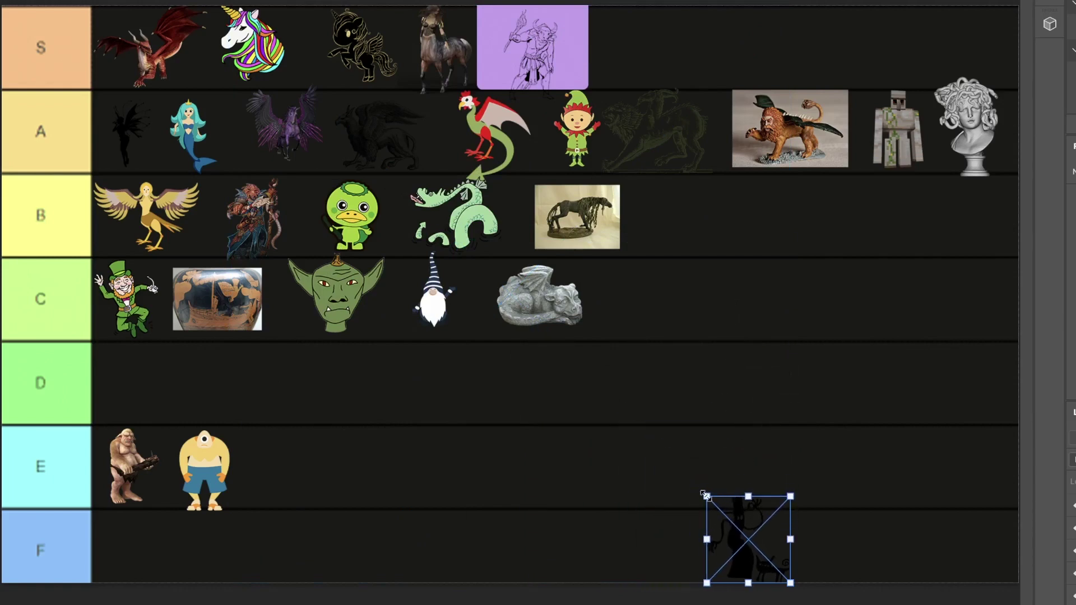
{"action": "mouse_move", "coordinate": [708, 496]}
{"action": "left_mouse_down"}
{"action": "mouse_move", "coordinate": [731, 515]}
{"action": "mouse_move", "coordinate": [699, 492]}
{"action": "left_mouse_up"}
{"action": "left_click_drag", "start_coordinate": [750, 561], "coordinate": [628, 71]}
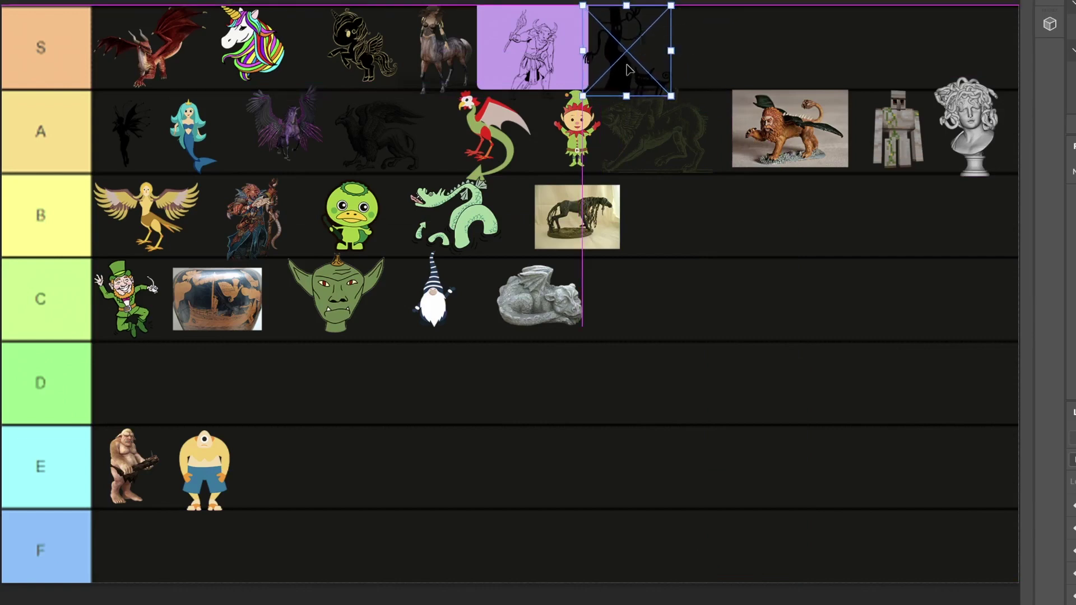
{"action": "key", "text": "Return"}
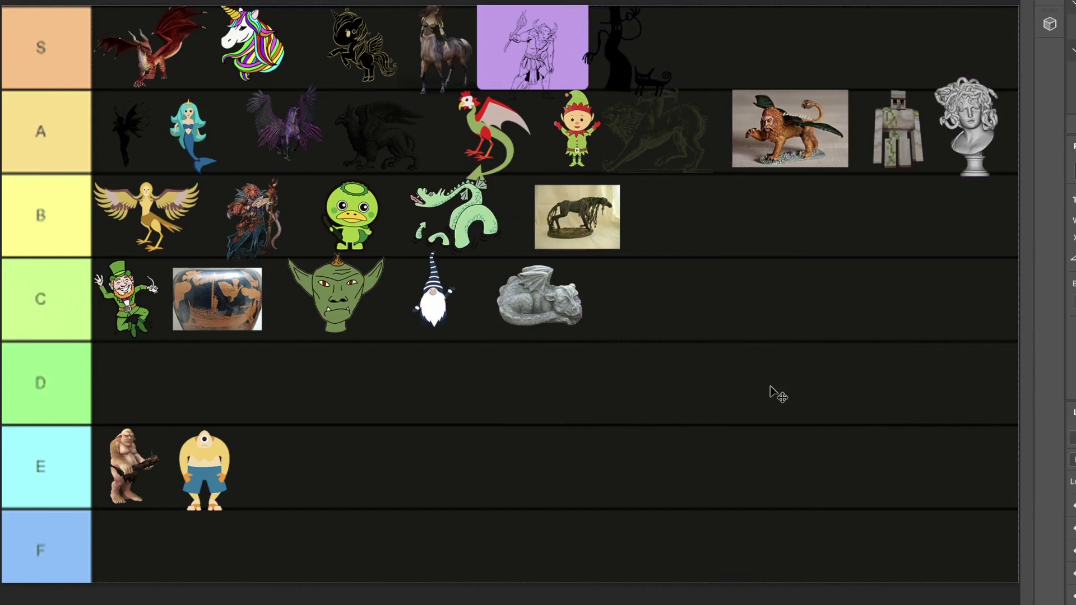
Add the green-dressed fairy holding a rose, shrink it to under one row high and place it in tier S after the witch-like silhouette.
{"action": "key", "text": "ctrl+v"}
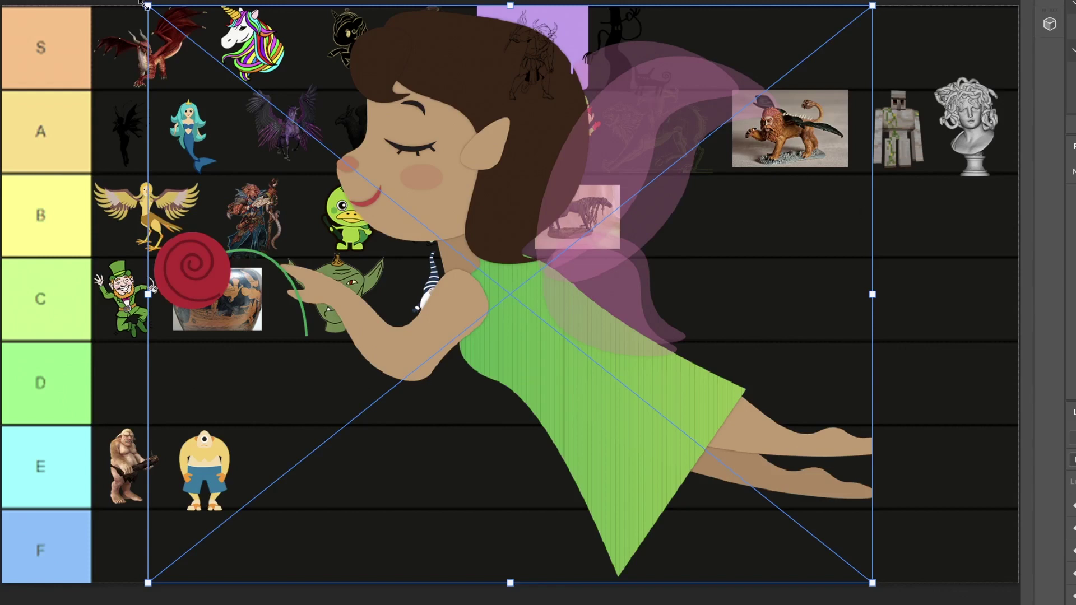
{"action": "left_click_drag", "start_coordinate": [147, 7], "coordinate": [789, 496]}
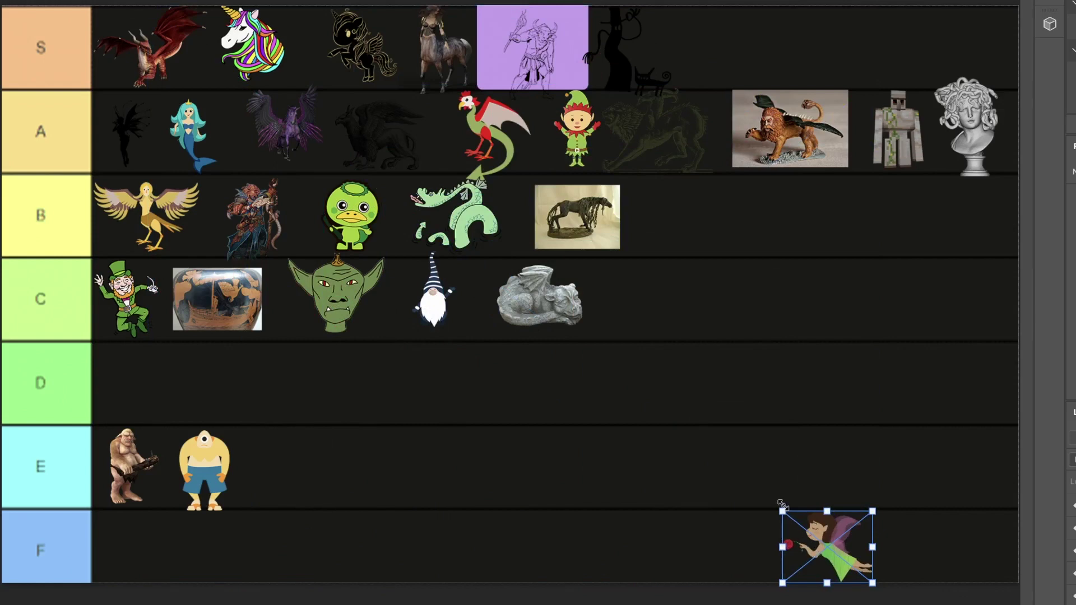
{"action": "left_click_drag", "start_coordinate": [783, 512], "coordinate": [790, 516]}
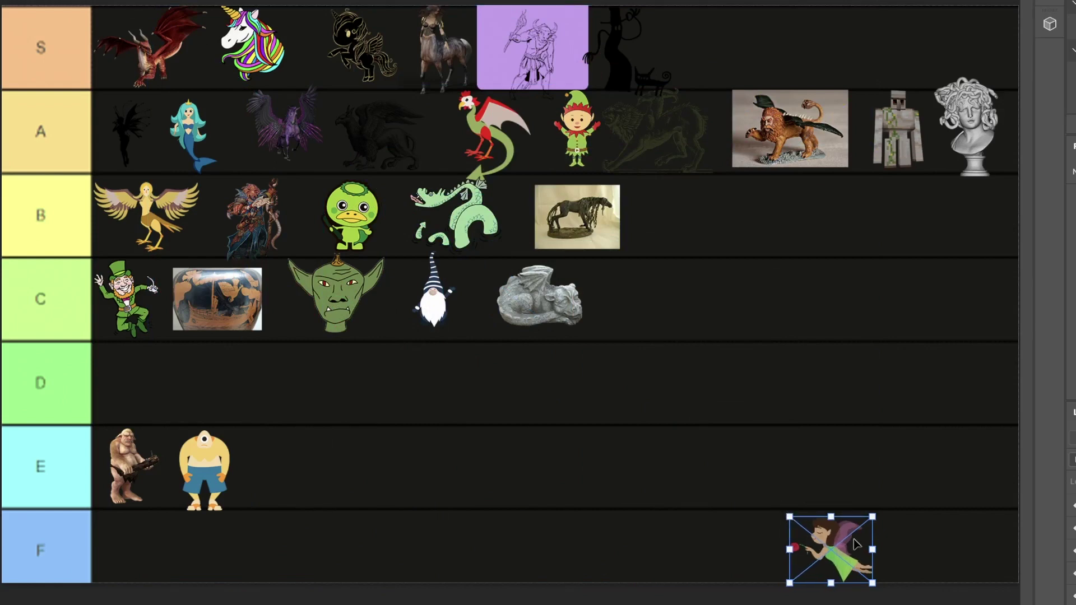
{"action": "left_click_drag", "start_coordinate": [856, 543], "coordinate": [746, 43]}
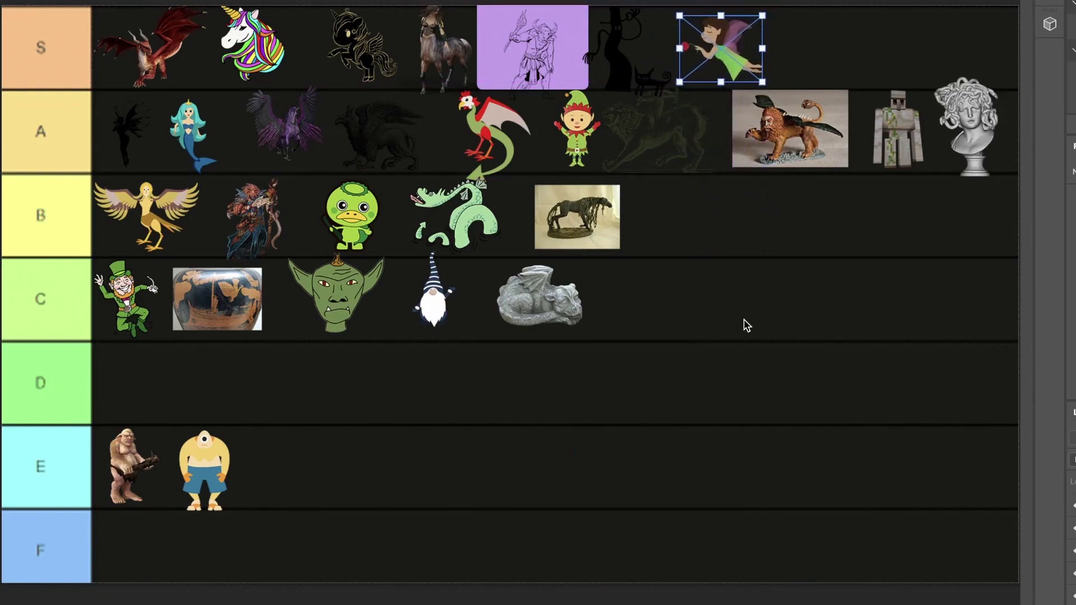
Add the ornate black line drawing of a beast and a horse rider and shrink it to a little over two rows high.
{"action": "key", "text": "ctrl+v"}
{"action": "mouse_move", "coordinate": [747, 324]}
{"action": "left_mouse_down"}
{"action": "mouse_move", "coordinate": [809, 596]}
{"action": "mouse_move", "coordinate": [833, 538]}
{"action": "mouse_move", "coordinate": [870, 513]}
{"action": "mouse_move", "coordinate": [860, 509]}
{"action": "mouse_move", "coordinate": [852, 379]}
{"action": "mouse_move", "coordinate": [894, 338]}
{"action": "mouse_move", "coordinate": [883, 452]}
{"action": "mouse_move", "coordinate": [495, 428]}
{"action": "mouse_move", "coordinate": [893, 497]}
{"action": "mouse_move", "coordinate": [968, 464]}
{"action": "mouse_move", "coordinate": [941, 425]}
{"action": "mouse_move", "coordinate": [872, 499]}
{"action": "mouse_move", "coordinate": [833, 443]}
{"action": "left_mouse_up"}
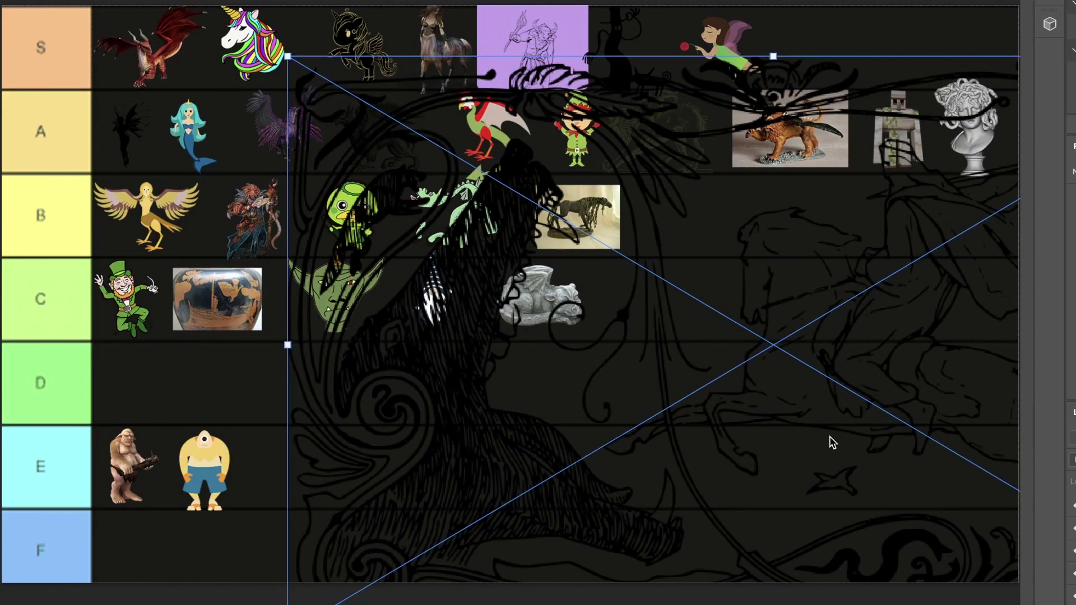
{"action": "mouse_move", "coordinate": [832, 443]}
{"action": "left_mouse_down"}
{"action": "mouse_move", "coordinate": [725, 403]}
{"action": "mouse_move", "coordinate": [731, 504]}
{"action": "mouse_move", "coordinate": [764, 404]}
{"action": "mouse_move", "coordinate": [889, 465]}
{"action": "mouse_move", "coordinate": [970, 409]}
{"action": "mouse_move", "coordinate": [928, 443]}
{"action": "mouse_move", "coordinate": [983, 452]}
{"action": "left_mouse_up"}
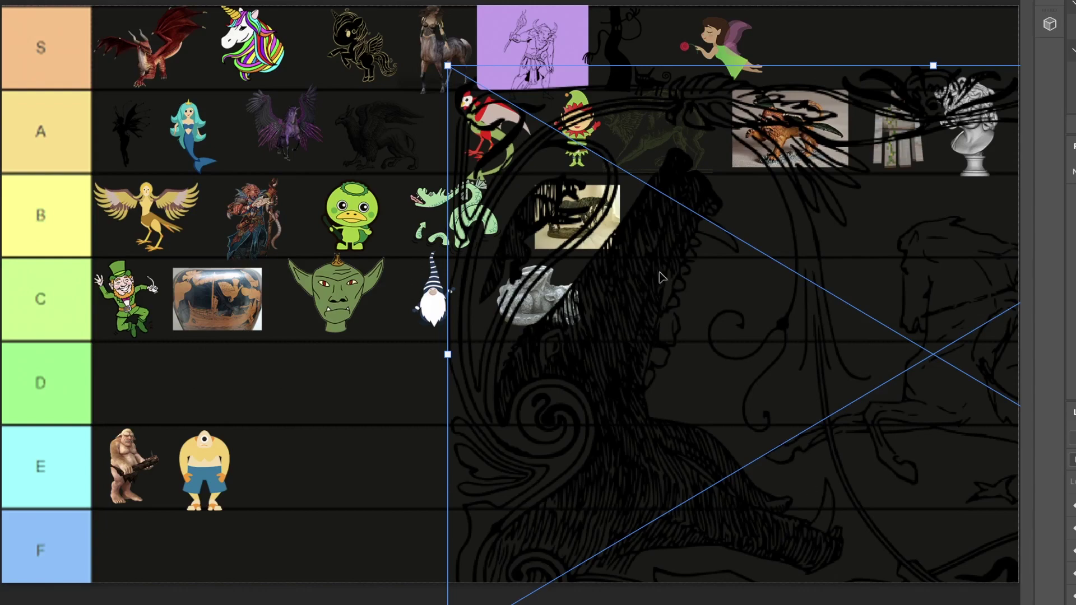
{"action": "left_click_drag", "start_coordinate": [664, 279], "coordinate": [492, 230]}
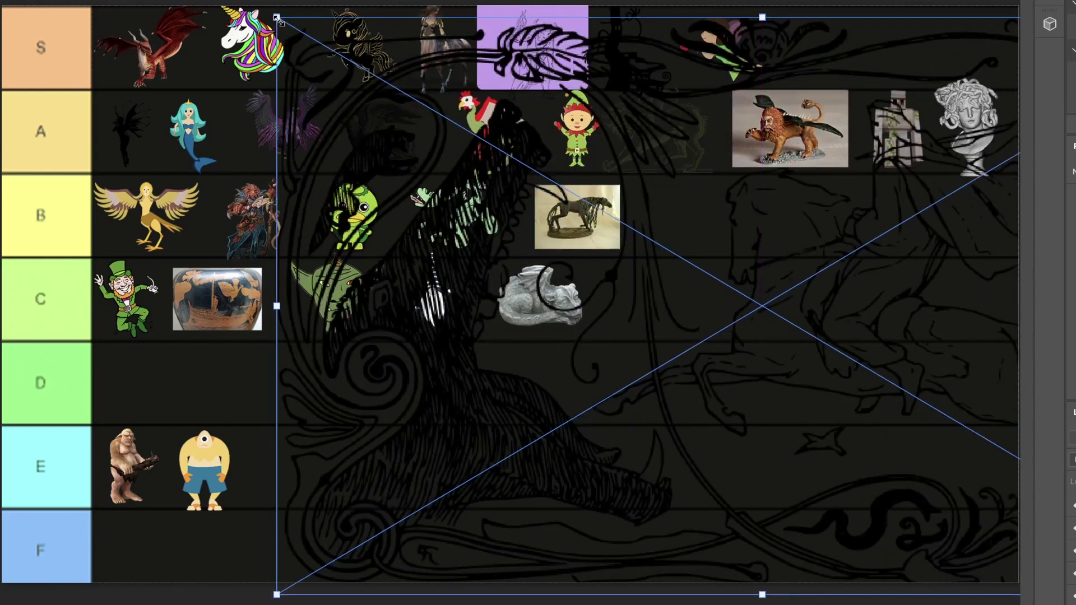
{"action": "left_click_drag", "start_coordinate": [276, 18], "coordinate": [906, 439]}
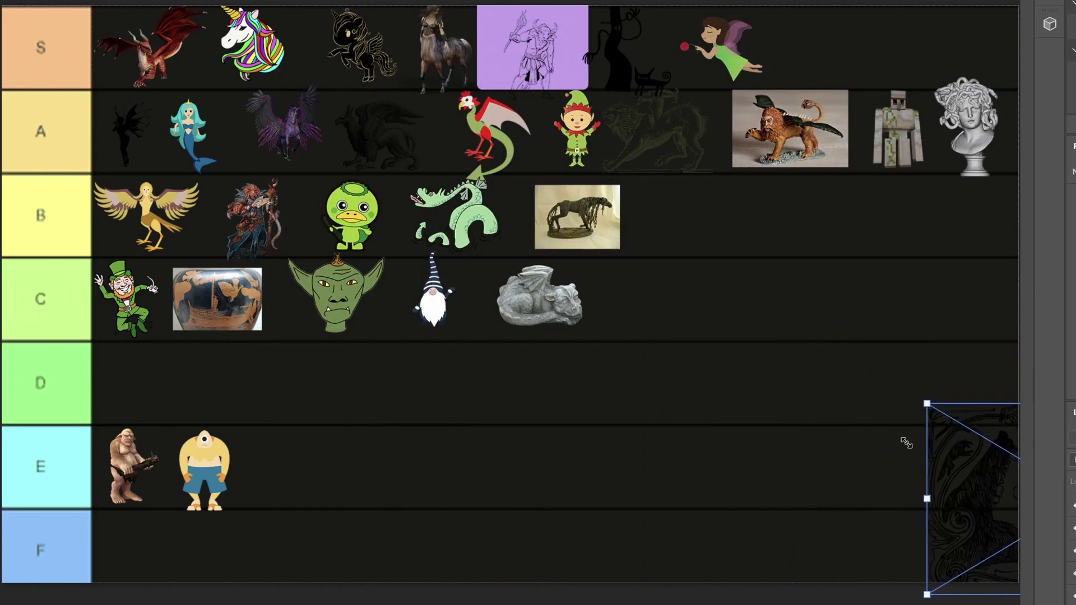
Shrink the ornate beast and rider drawing to under one row high and place it in tier B after the horse statuette.
{"action": "left_click_drag", "start_coordinate": [964, 479], "coordinate": [575, 334]}
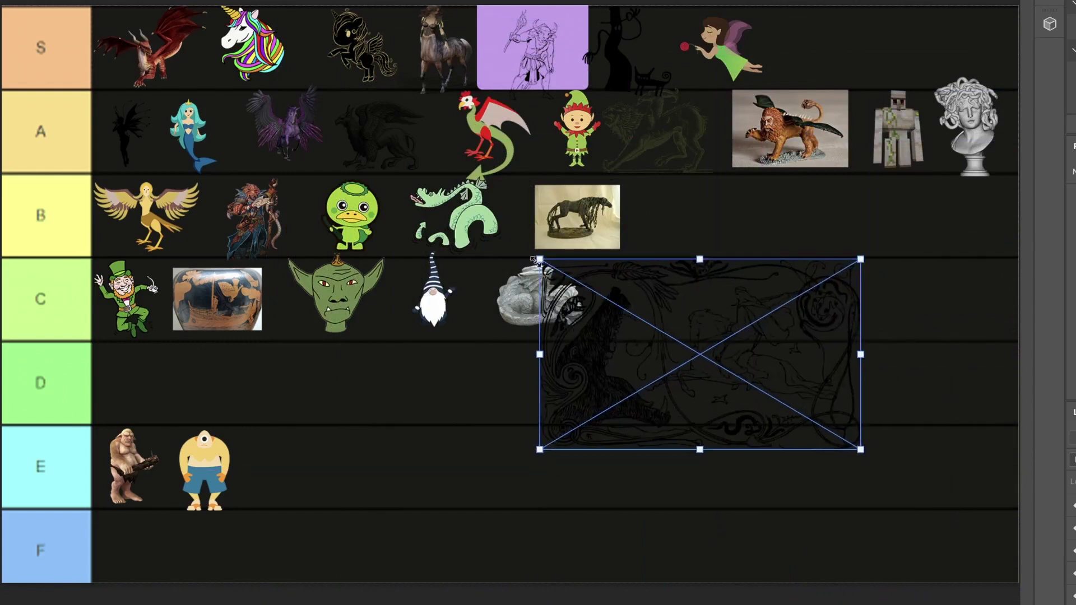
{"action": "left_click_drag", "start_coordinate": [538, 259], "coordinate": [677, 396]}
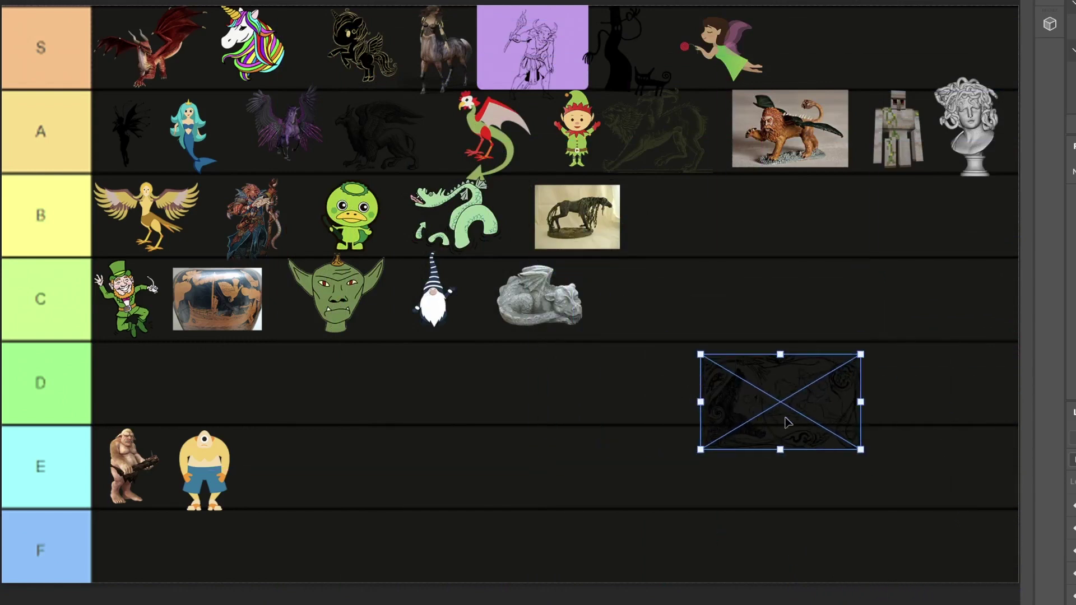
{"action": "left_click_drag", "start_coordinate": [785, 425], "coordinate": [729, 244]}
{"action": "left_click_drag", "start_coordinate": [801, 175], "coordinate": [712, 223]}
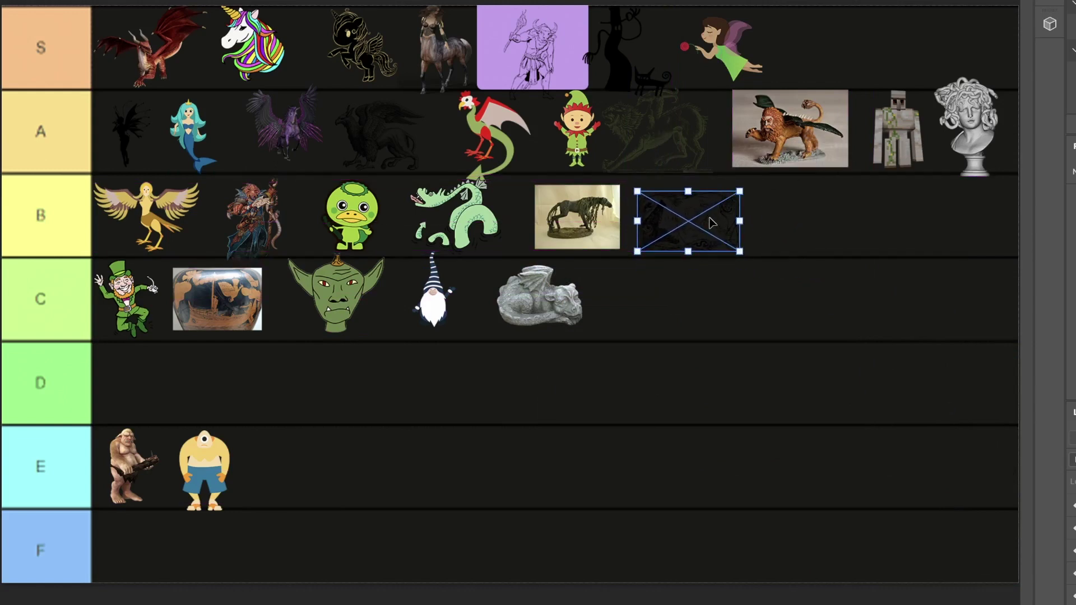
{"action": "key", "text": "Return"}
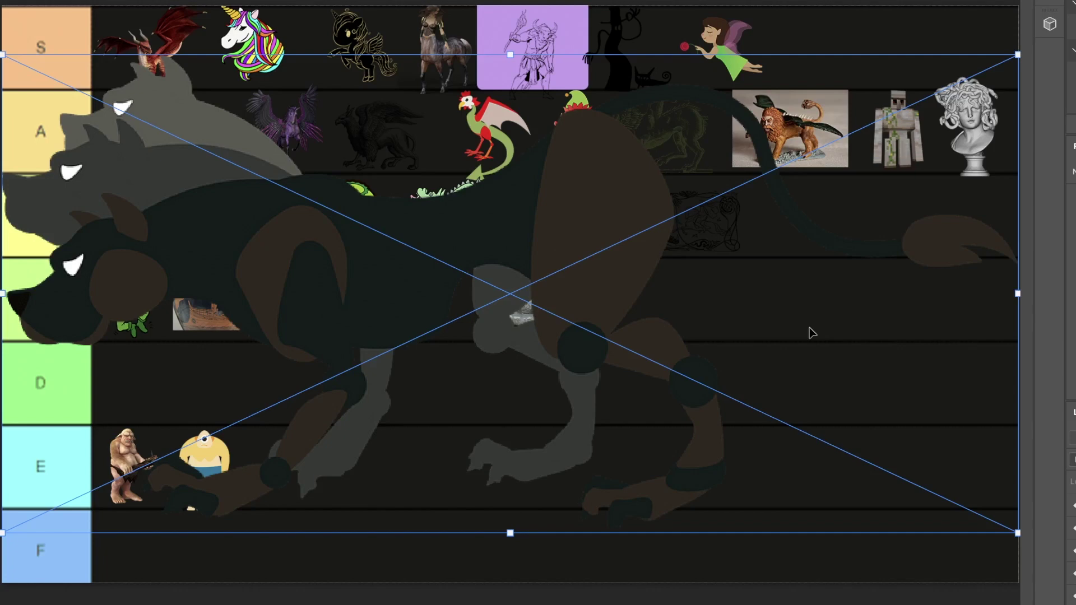
Add the three-headed dog image and scale it down to about one row high in the empty area near tier E.
{"action": "left_click_drag", "start_coordinate": [462, 197], "coordinate": [667, 175]}
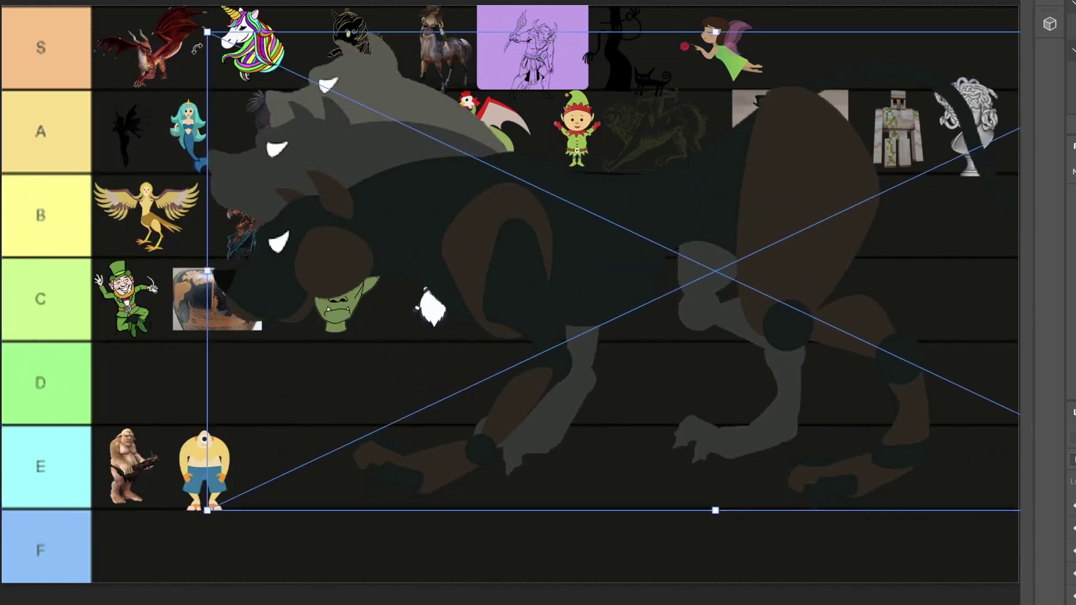
{"action": "left_click_drag", "start_coordinate": [207, 32], "coordinate": [663, 456]}
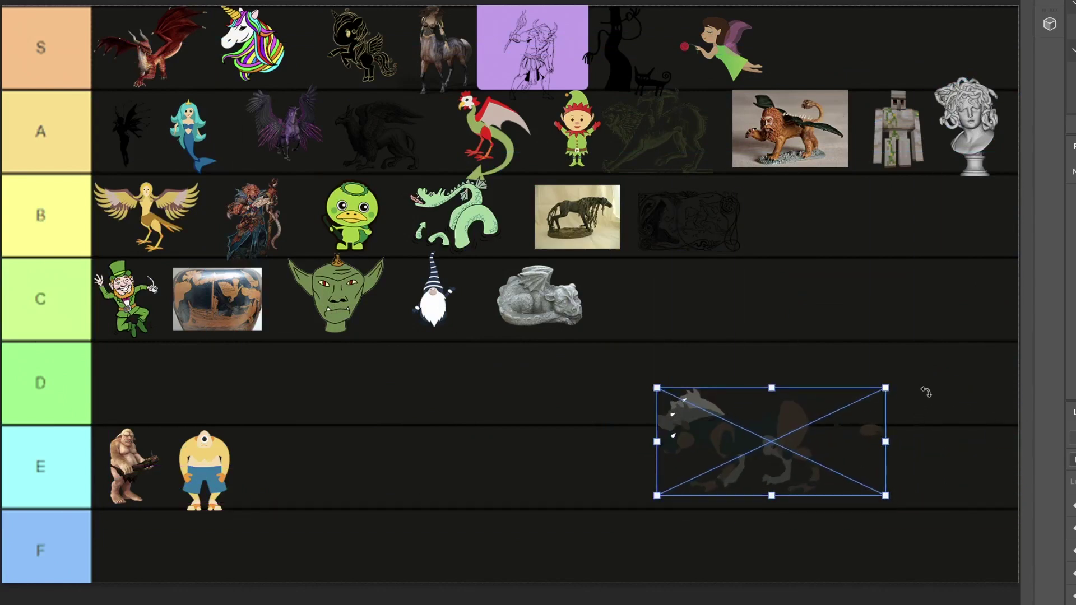
{"action": "left_click_drag", "start_coordinate": [885, 388], "coordinate": [841, 412]}
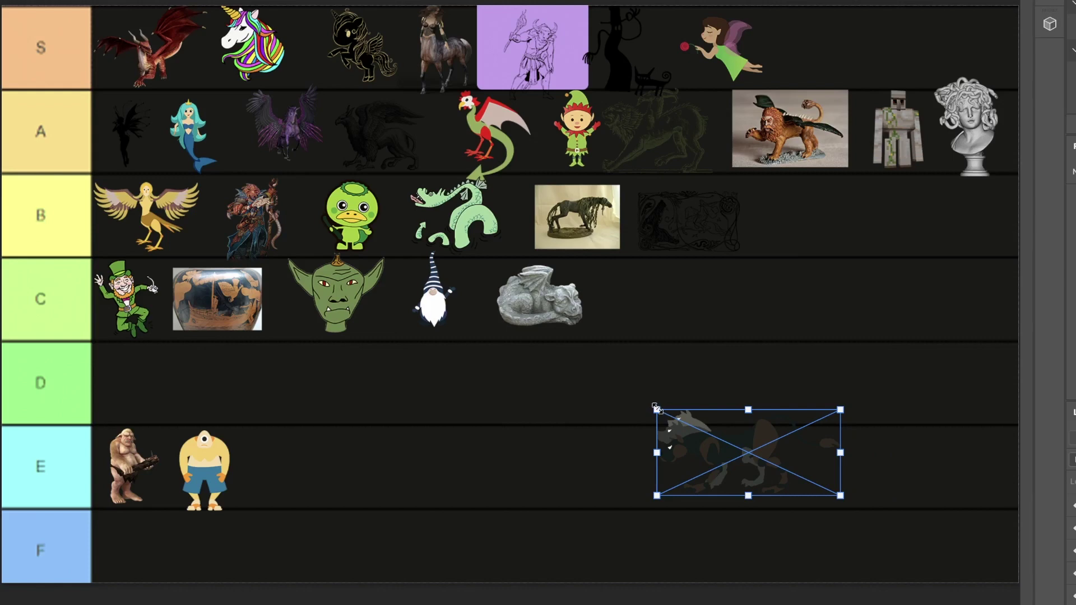
{"action": "left_click", "coordinate": [149, 150]}
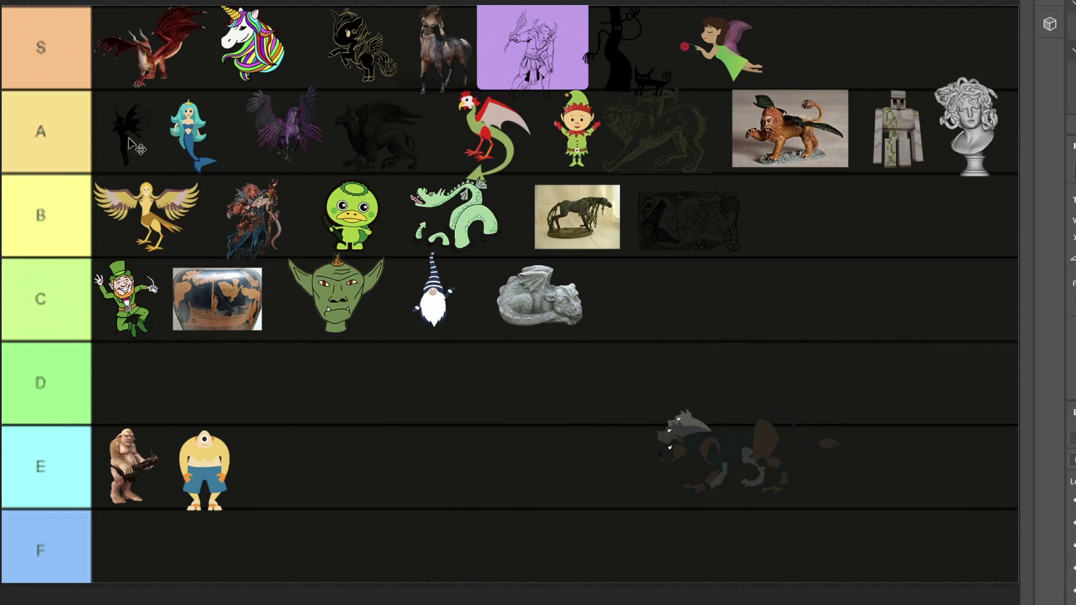
Shrink the black winged silhouette at the start of tier A to make room beside it.
{"action": "left_click", "coordinate": [129, 139]}
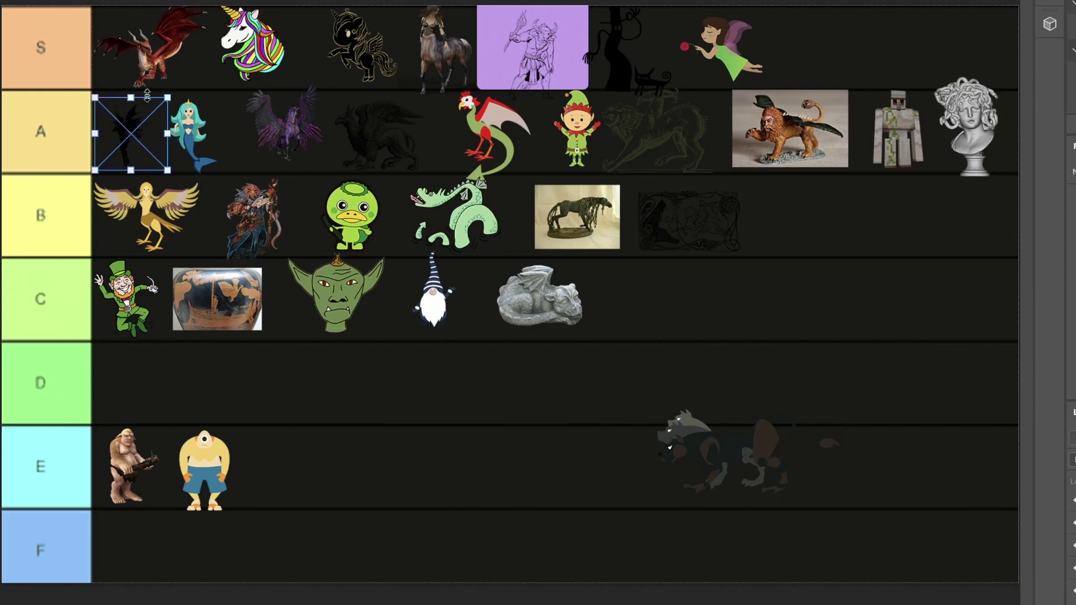
{"action": "left_click_drag", "start_coordinate": [162, 103], "coordinate": [153, 107]}
{"action": "left_click", "coordinate": [133, 153]}
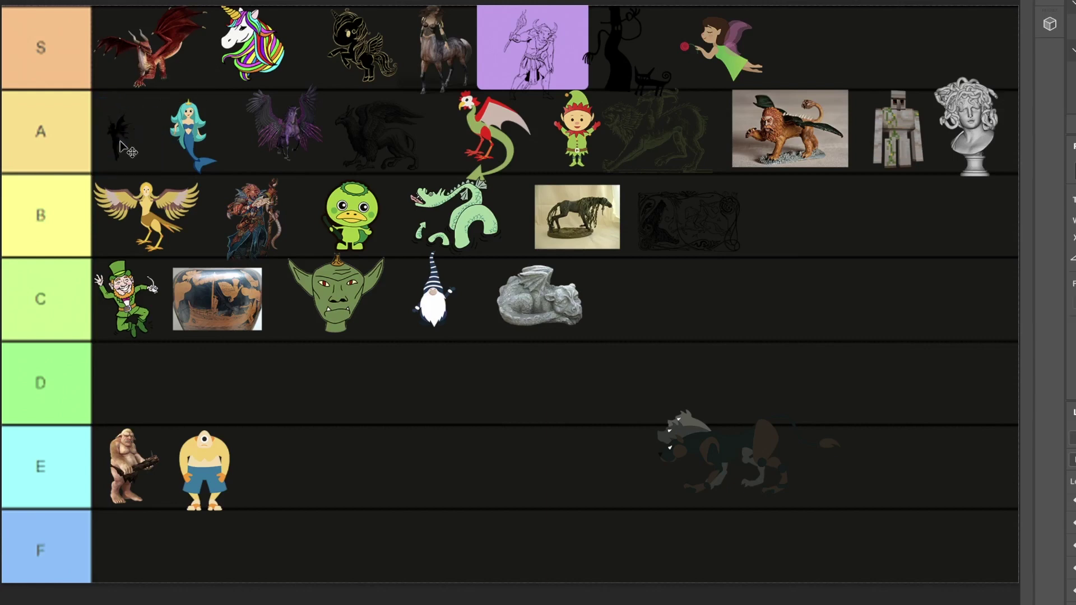
Reduce the three-headed dog to about half a row high and place it in tier A between the winged silhouette and the mermaid.
{"action": "left_click", "coordinate": [704, 459]}
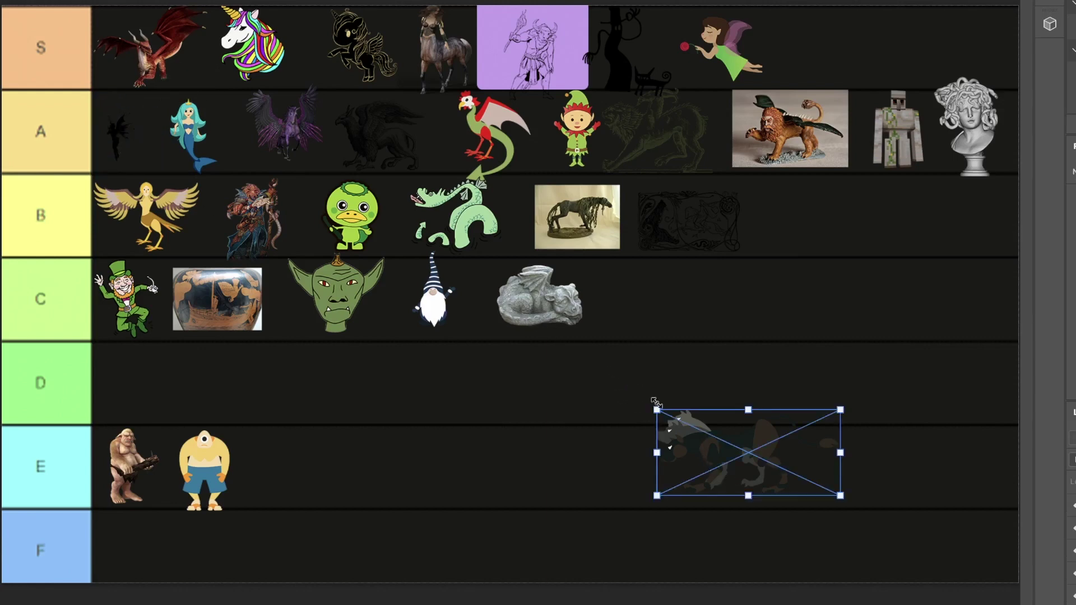
{"action": "left_click_drag", "start_coordinate": [654, 409], "coordinate": [163, 123]}
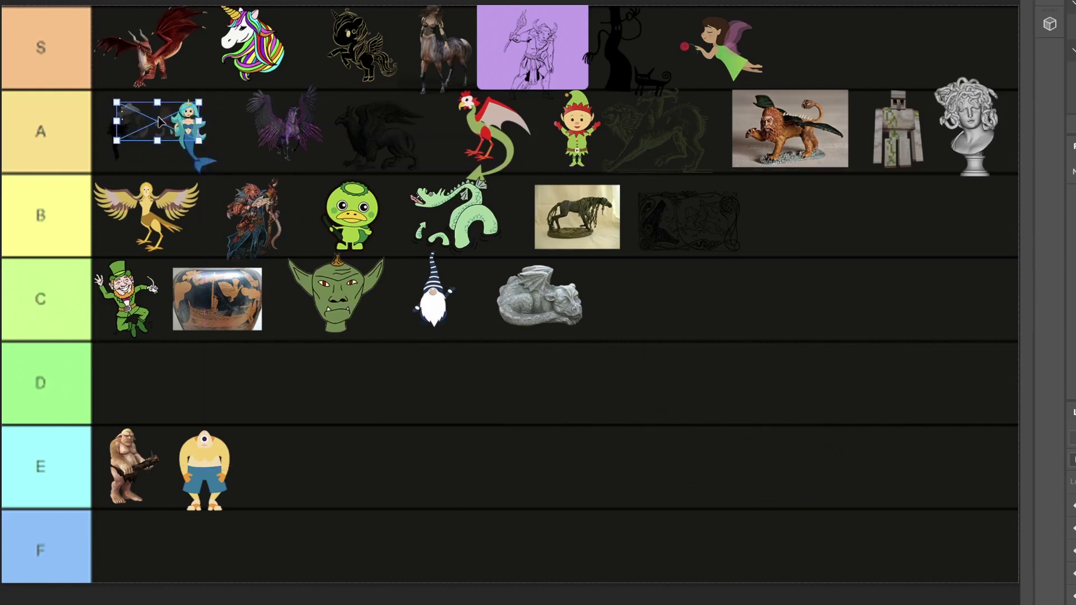
Add the white horned beast with yellow spots and scale it down to slightly more than one row high.
{"action": "key", "text": "ctrl+v"}
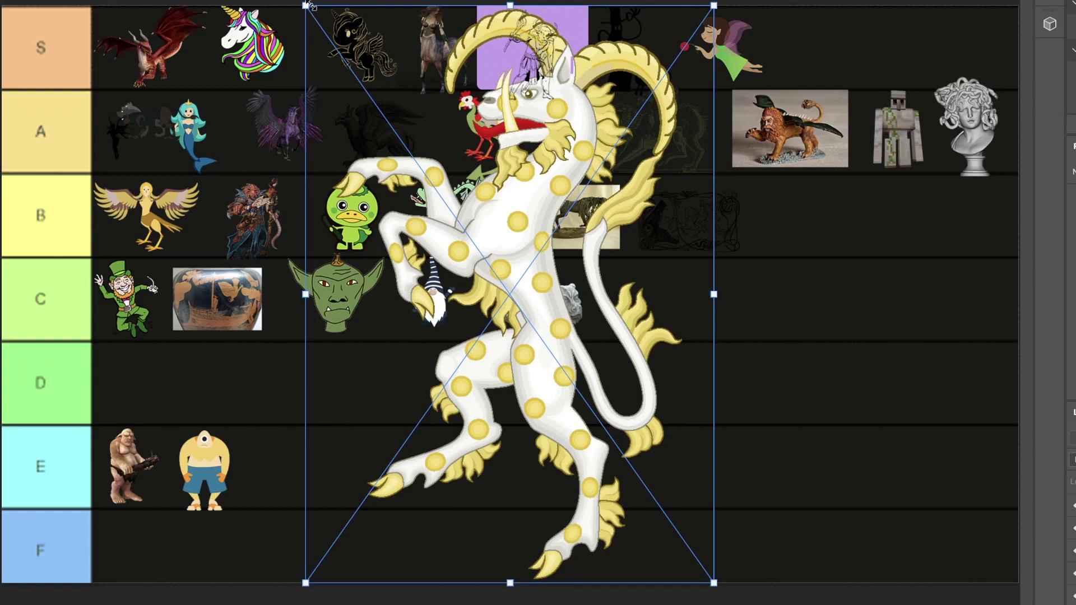
{"action": "left_click_drag", "start_coordinate": [305, 5], "coordinate": [398, 260]}
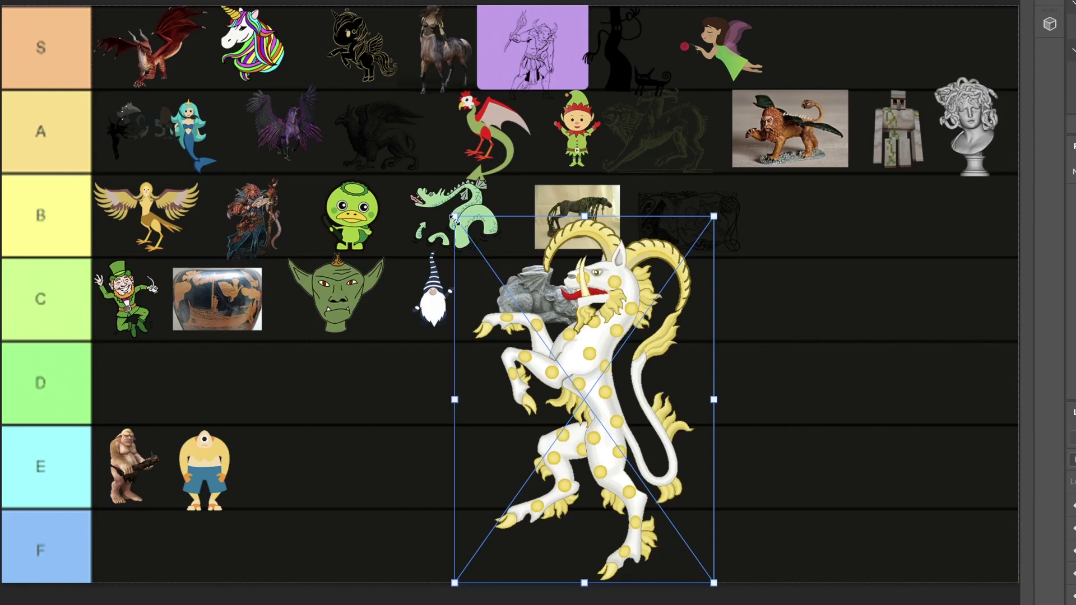
{"action": "left_click_drag", "start_coordinate": [455, 219], "coordinate": [619, 503]}
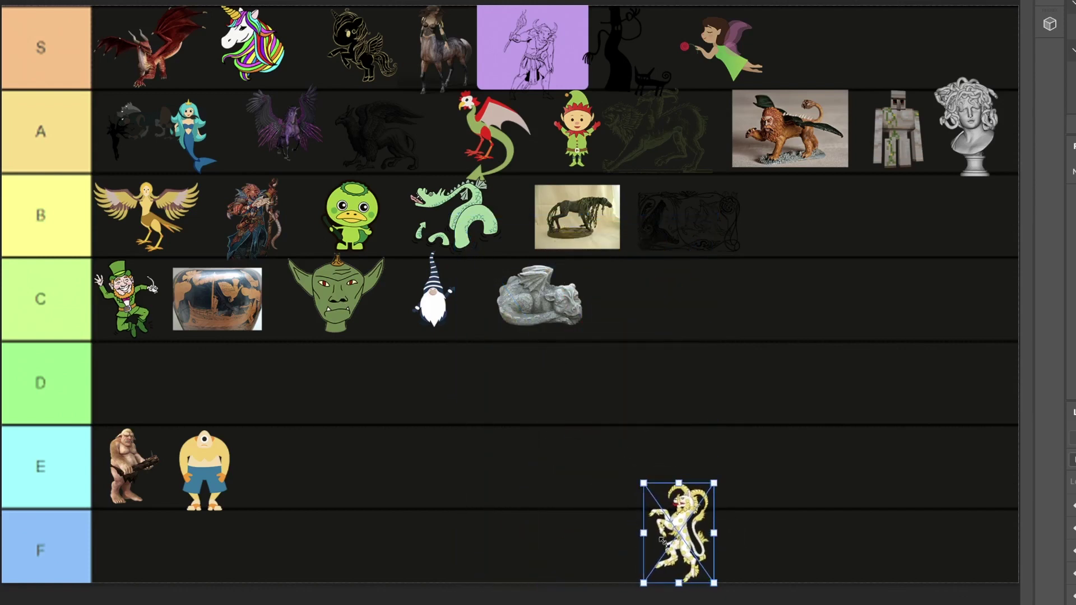
Place the spotted horned beast in tier S after the green-dressed fairy and reduce it slightly to fit.
{"action": "left_click_drag", "start_coordinate": [680, 560], "coordinate": [813, 80]}
{"action": "left_click_drag", "start_coordinate": [848, 2], "coordinate": [844, 12]}
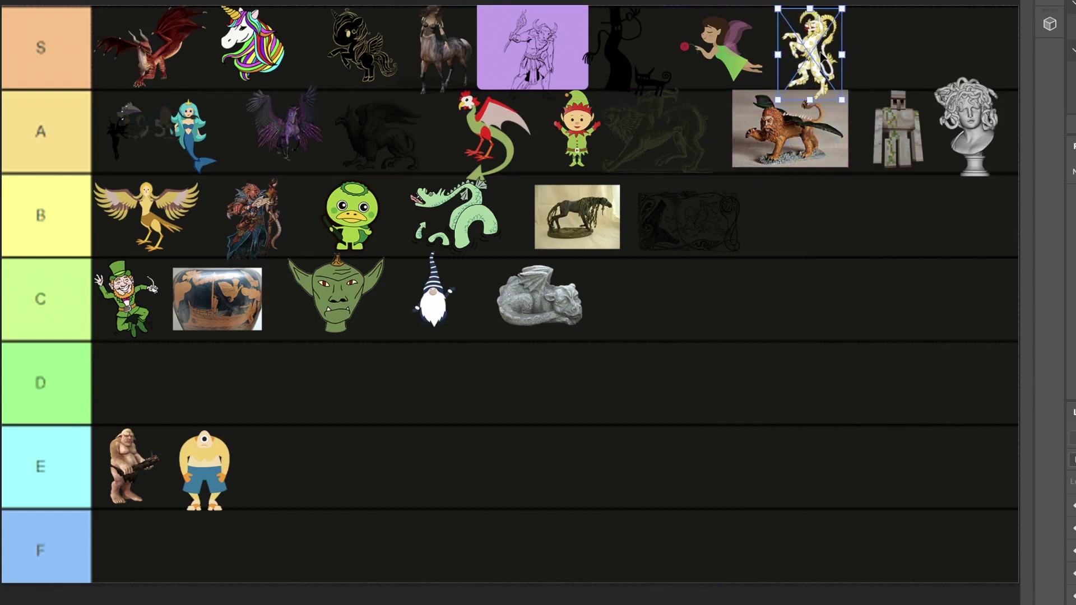
{"action": "mouse_move", "coordinate": [823, 55]}
{"action": "left_mouse_down"}
{"action": "mouse_move", "coordinate": [817, 79]}
{"action": "mouse_move", "coordinate": [820, 50]}
{"action": "left_mouse_up"}
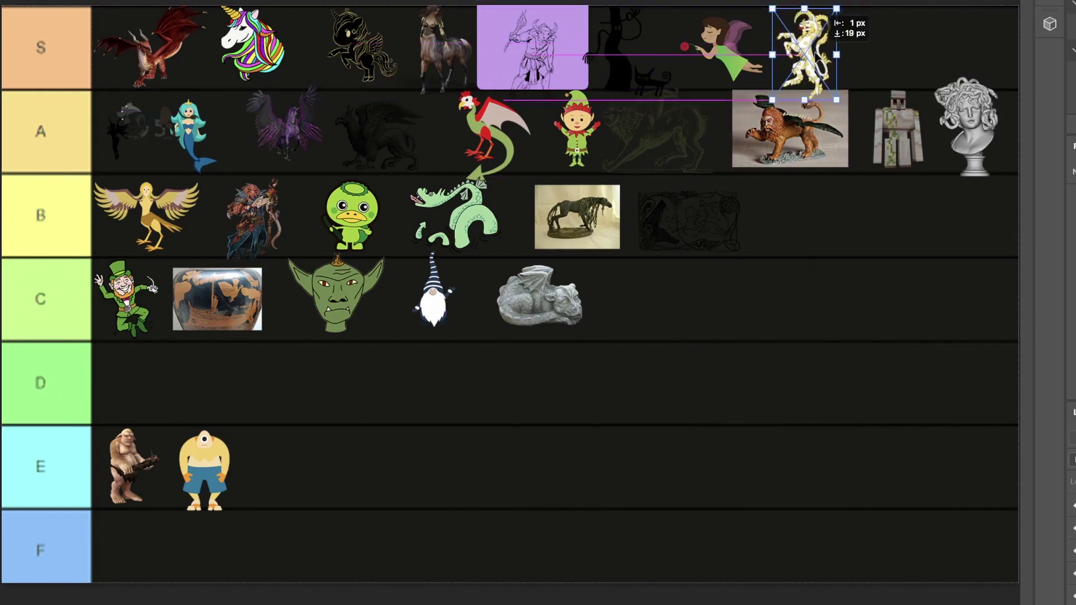
{"action": "left_click_drag", "start_coordinate": [837, 4], "coordinate": [839, 83]}
{"action": "left_click", "coordinate": [836, 446]}
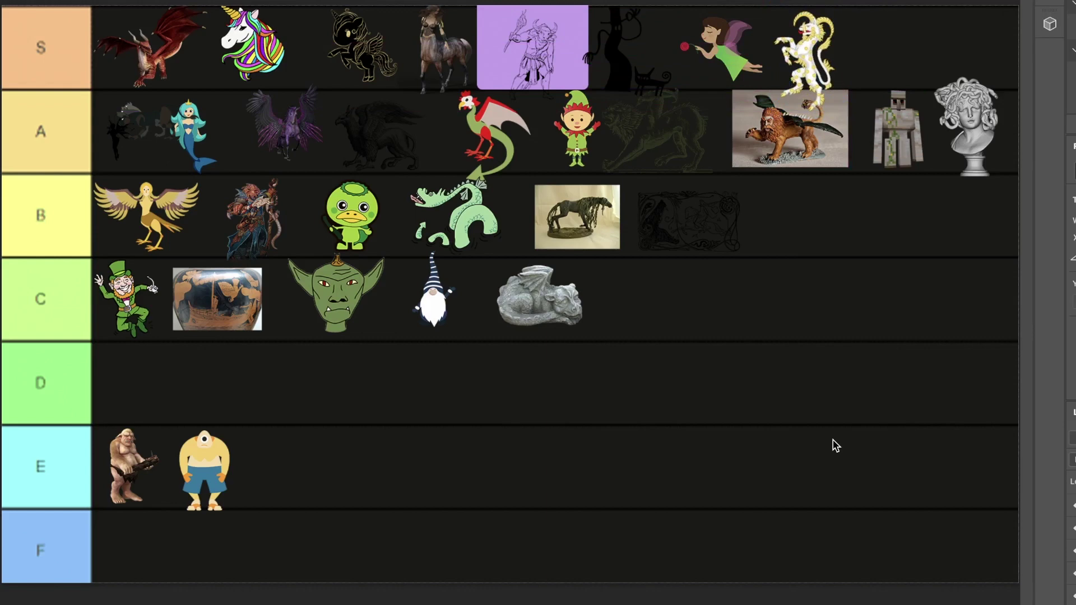
Add the giraffe image, shrink it to about half a row high and place it in tier A between the griffin and the cockatrice.
{"action": "key", "text": "ctrl+v"}
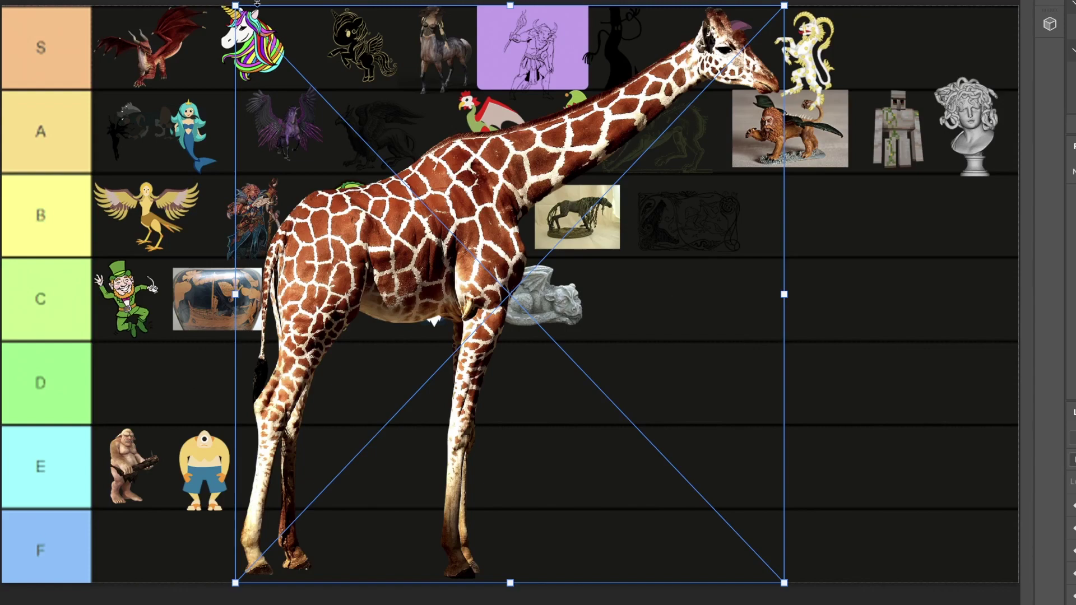
{"action": "left_click_drag", "start_coordinate": [235, 6], "coordinate": [443, 151]}
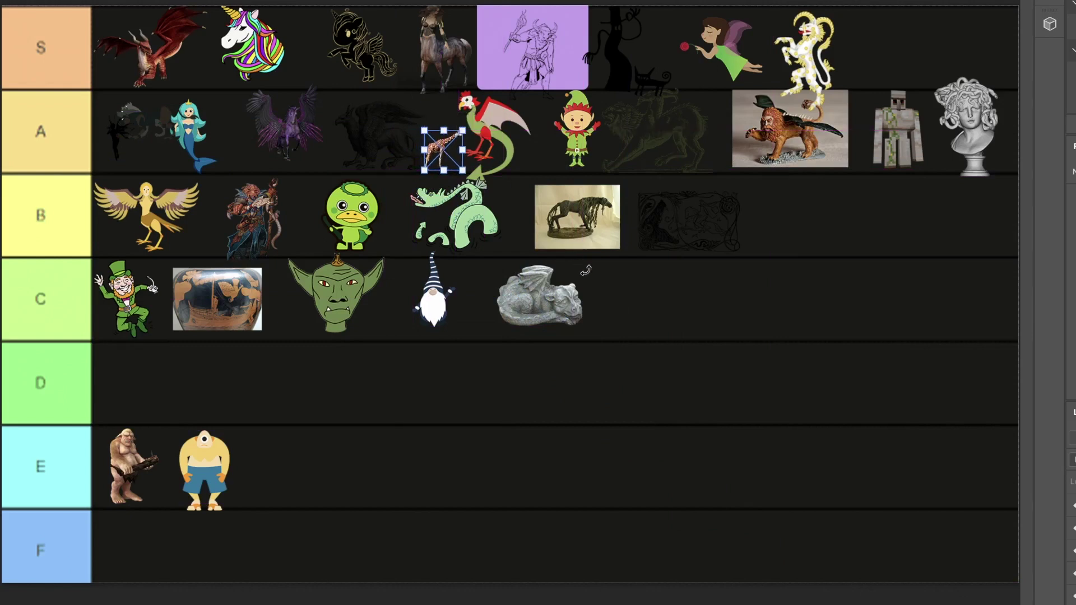
Add the black-and-white winged sphinx statue drawing and scale it down to about one and a half rows high.
{"action": "left_click_drag", "start_coordinate": [1075, 336], "coordinate": [656, 379]}
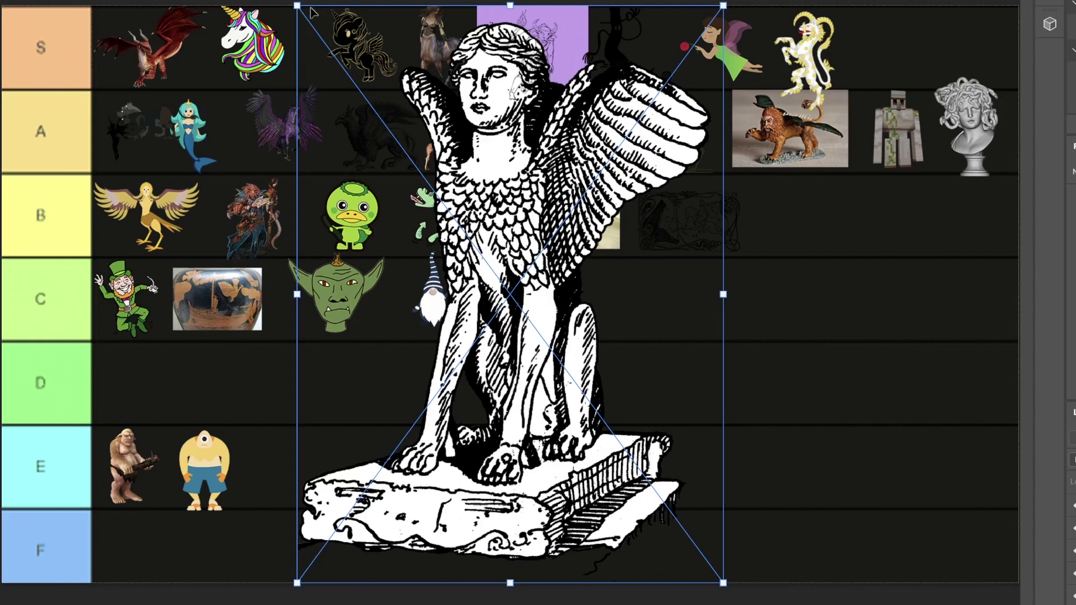
{"action": "left_click_drag", "start_coordinate": [297, 6], "coordinate": [620, 497]}
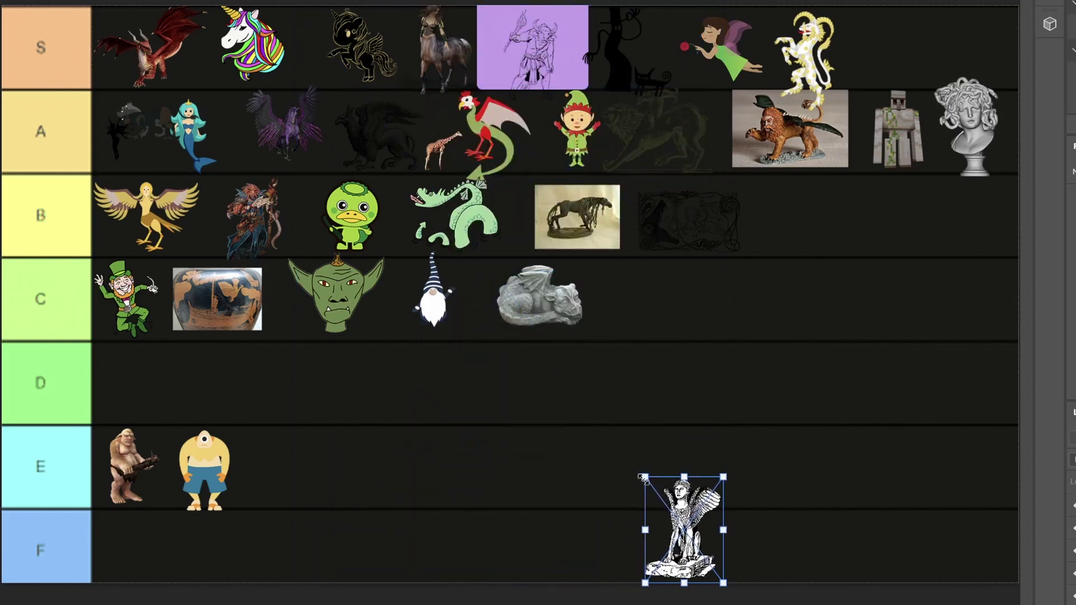
{"action": "left_click_drag", "start_coordinate": [642, 476], "coordinate": [667, 509]}
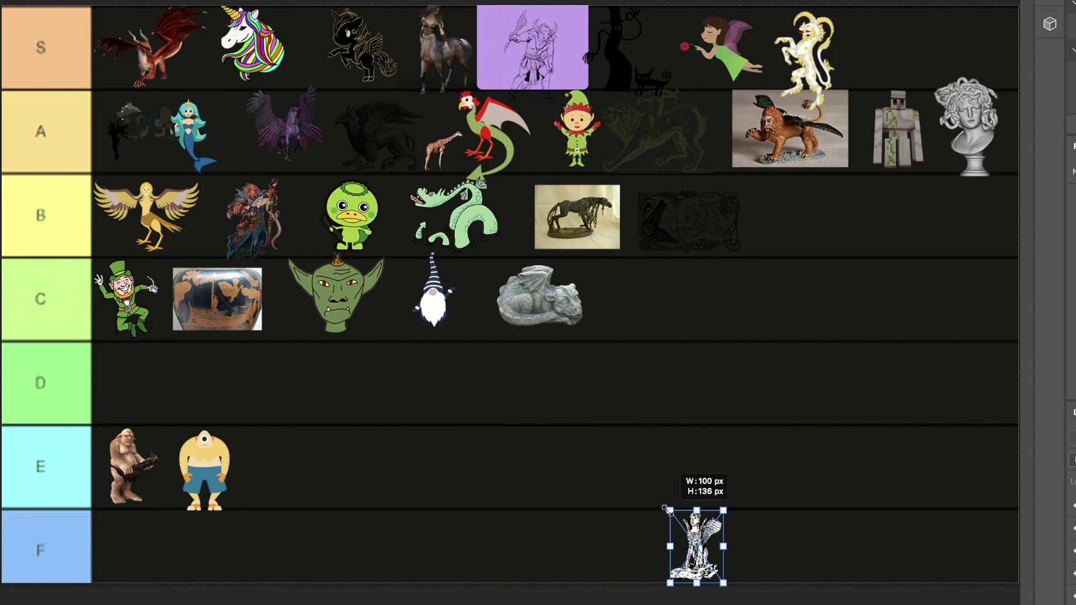
{"action": "left_click_drag", "start_coordinate": [667, 509], "coordinate": [591, 461]}
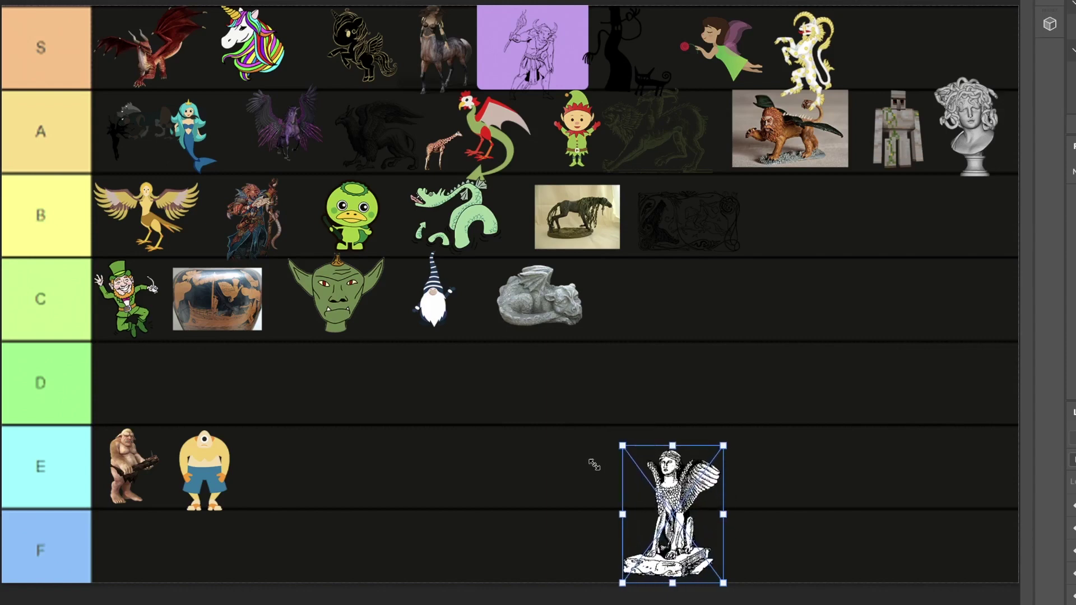
Reduce the sphinx statue drawing to about one row high and place it in tier S after the spotted horned beast.
{"action": "left_click_drag", "start_coordinate": [740, 480], "coordinate": [808, 426]}
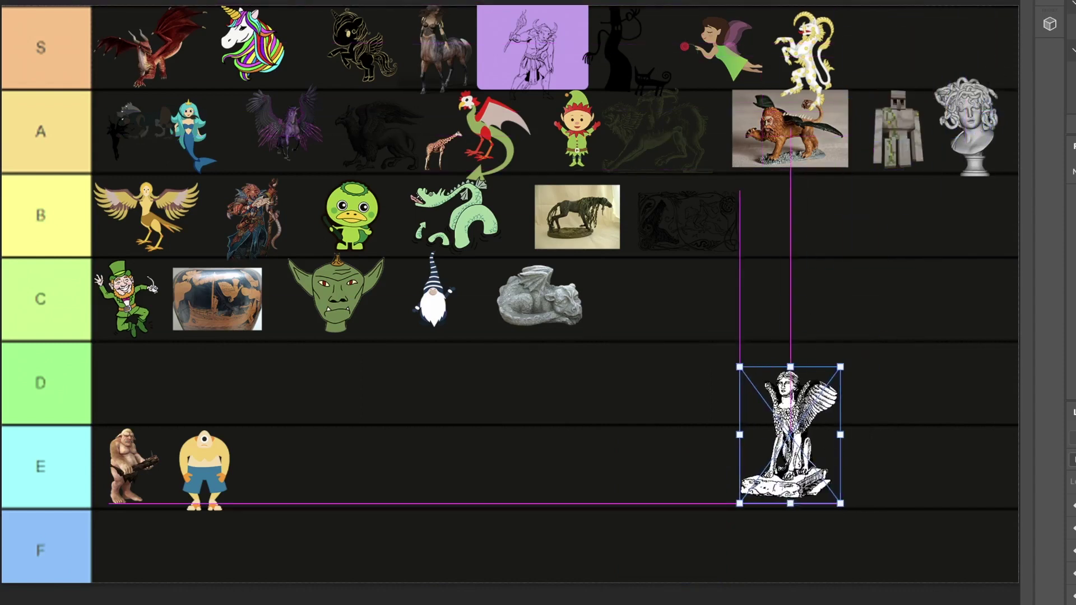
{"action": "left_click_drag", "start_coordinate": [740, 357], "coordinate": [891, 41]}
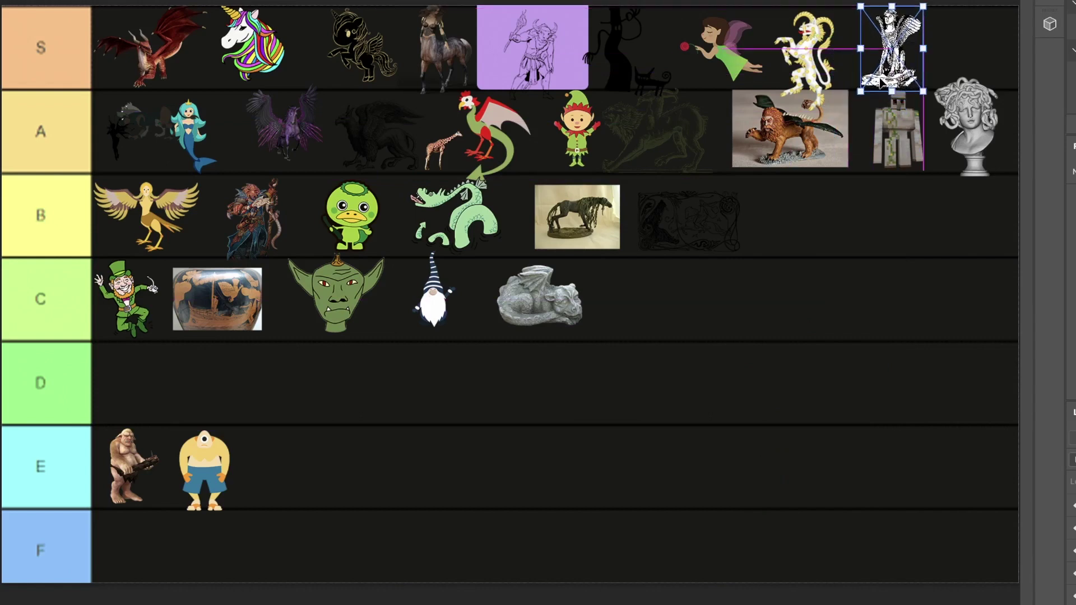
{"action": "left_click", "coordinate": [763, 269]}
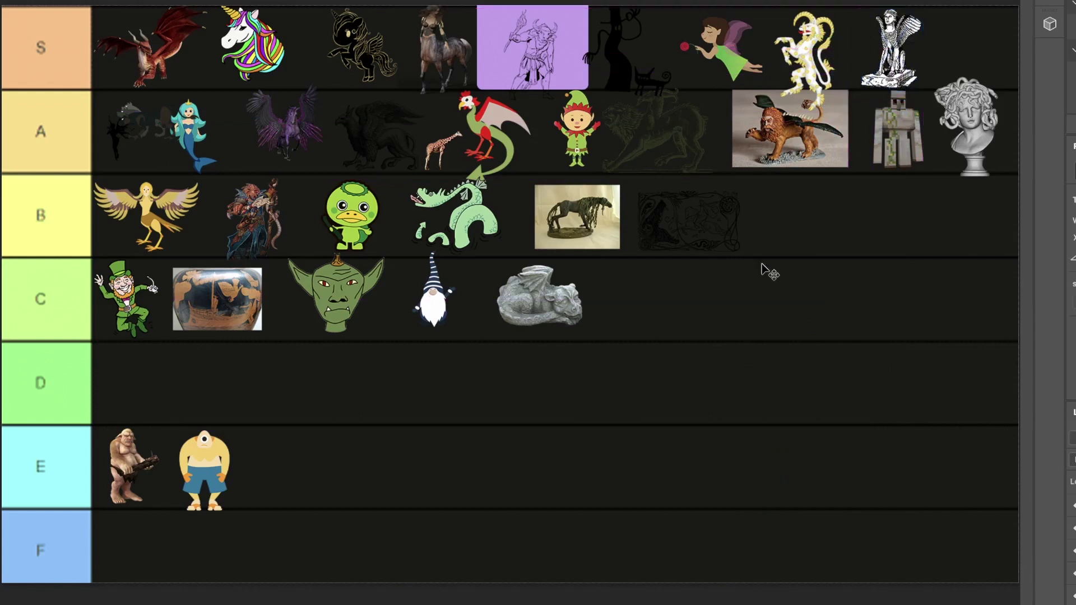